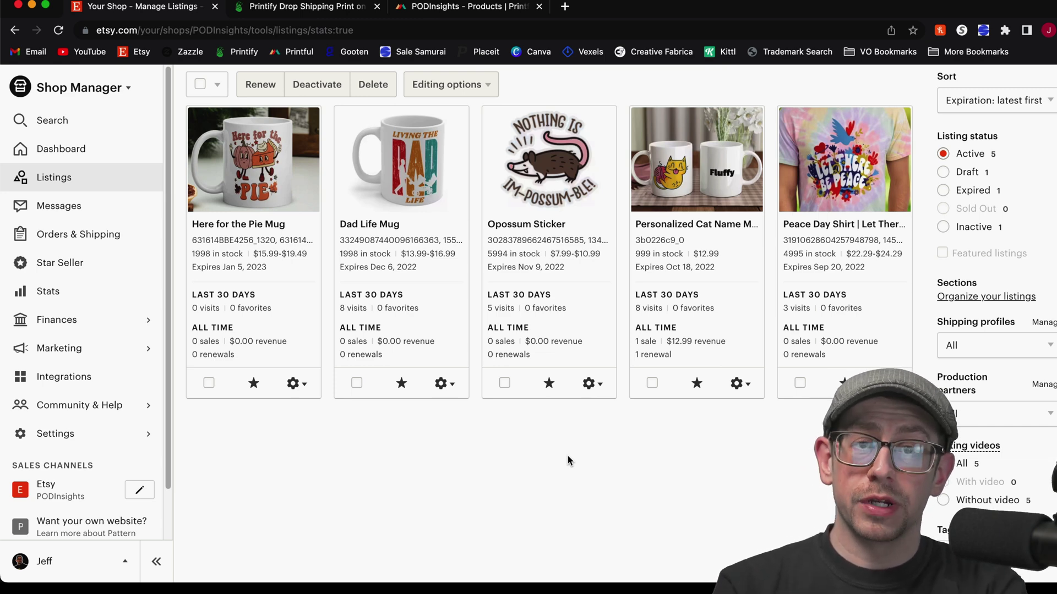
Open the Here for the Pie Mug listing for editing and view its primary photo enlarged
left_click(249, 199)
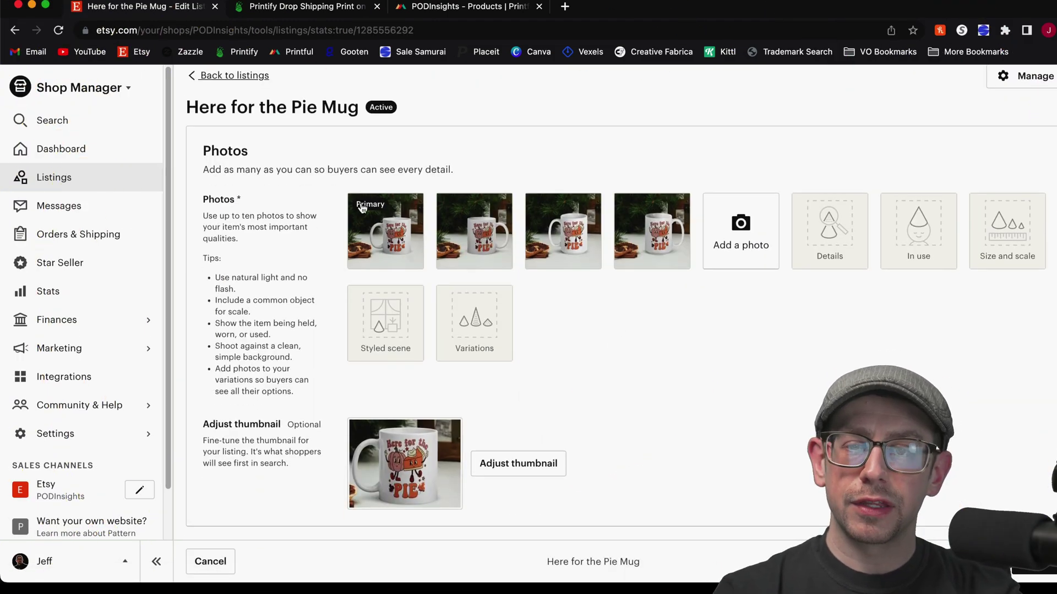
left_click(386, 231)
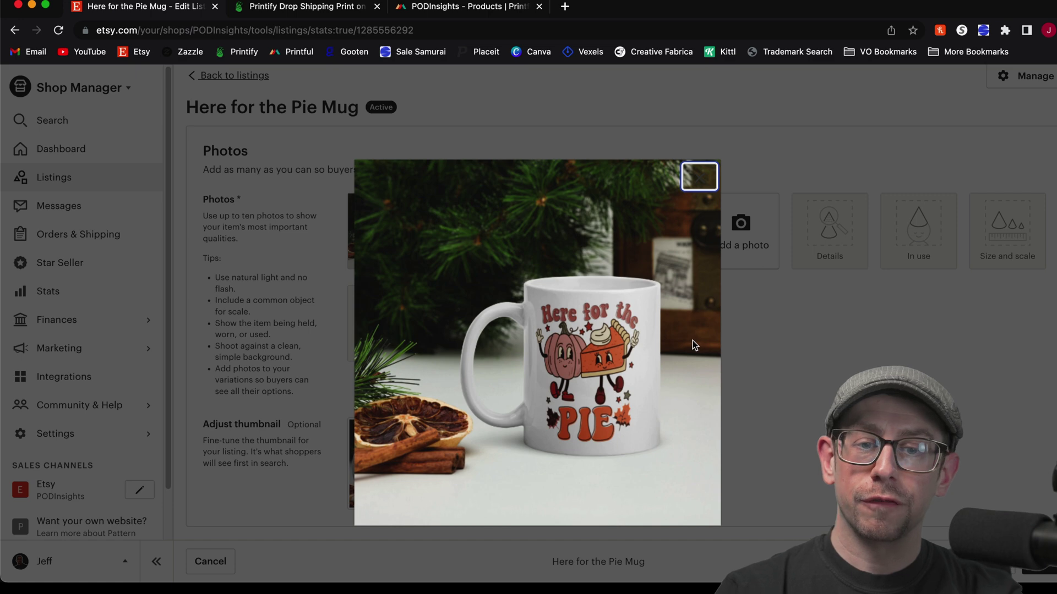
scroll(692, 345, "down", 2)
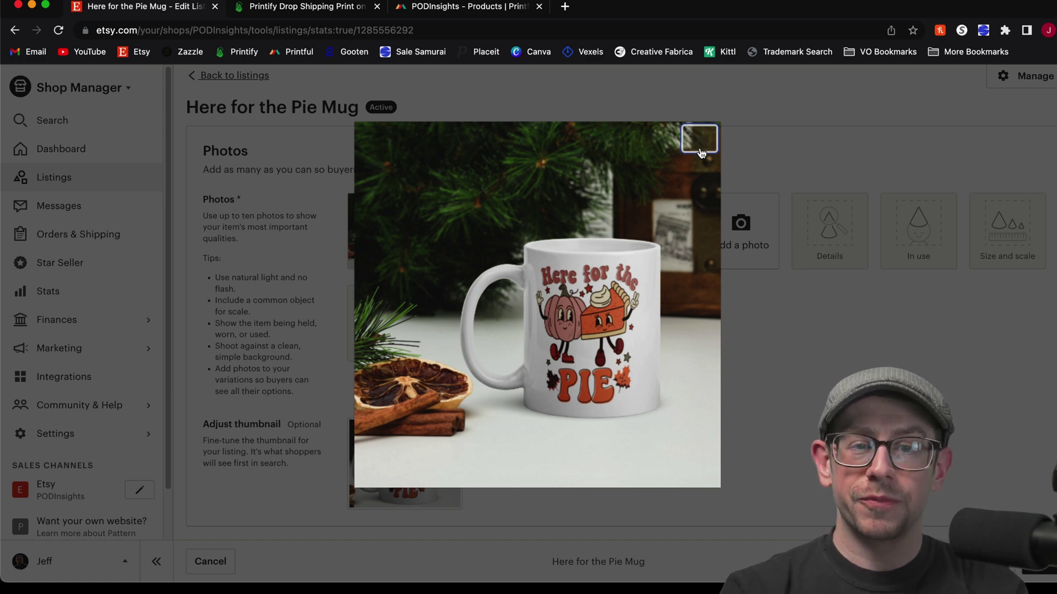
left_click(526, 295)
Switch to Printify's product list and preview the mockups of the 11oz Here for the Pie Mug
key("ctrl+Tab")
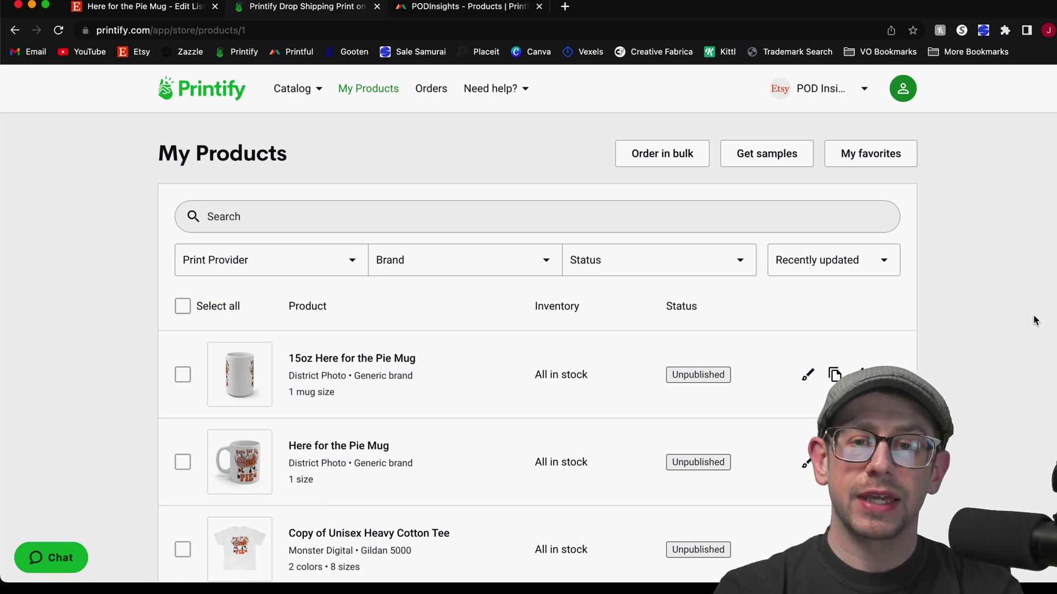
scroll(1034, 321, "down", 4)
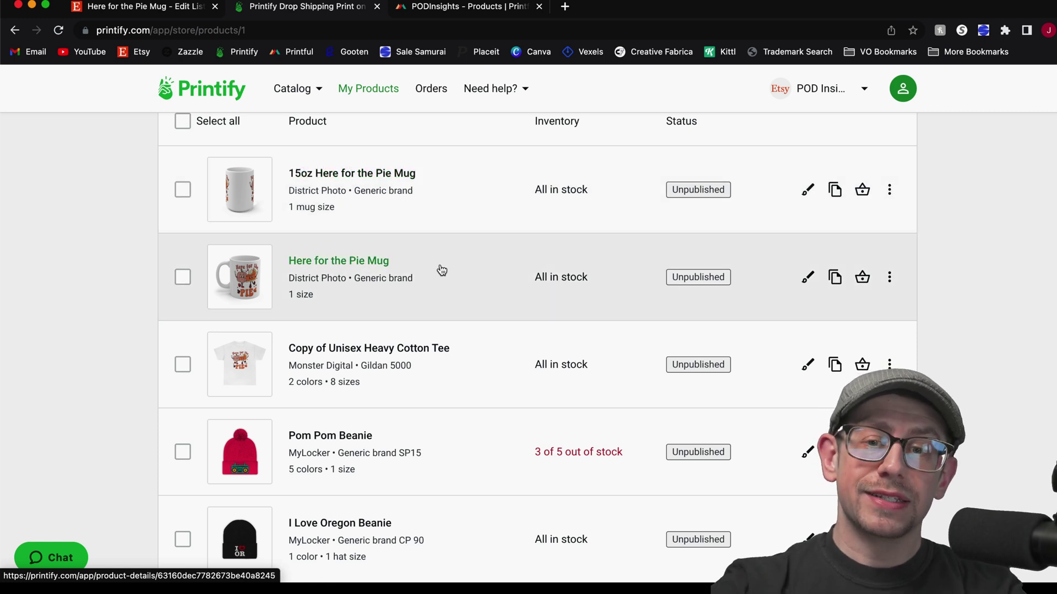
left_click(245, 279)
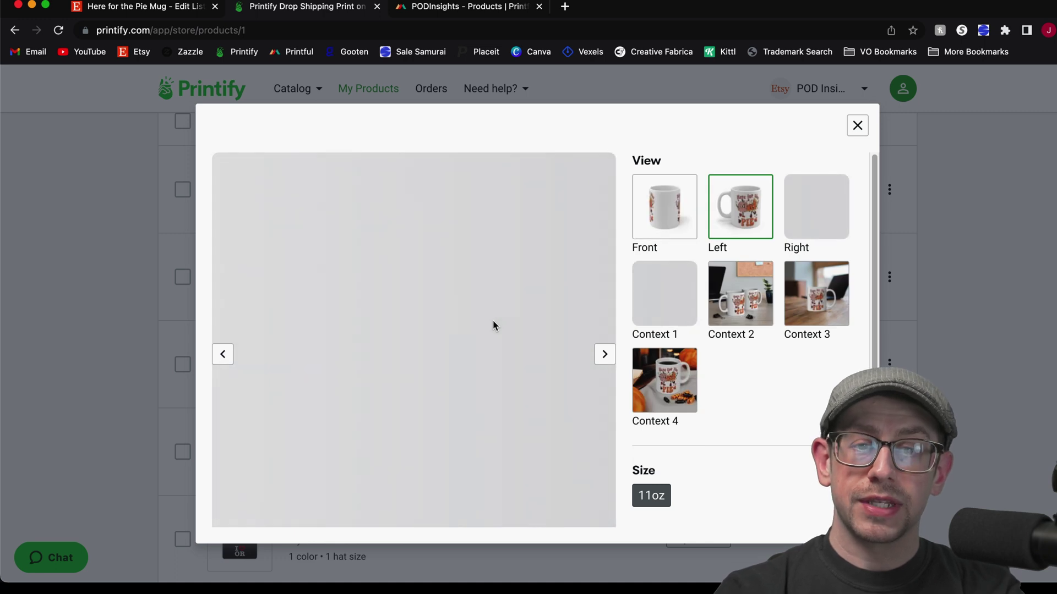
left_click(861, 131)
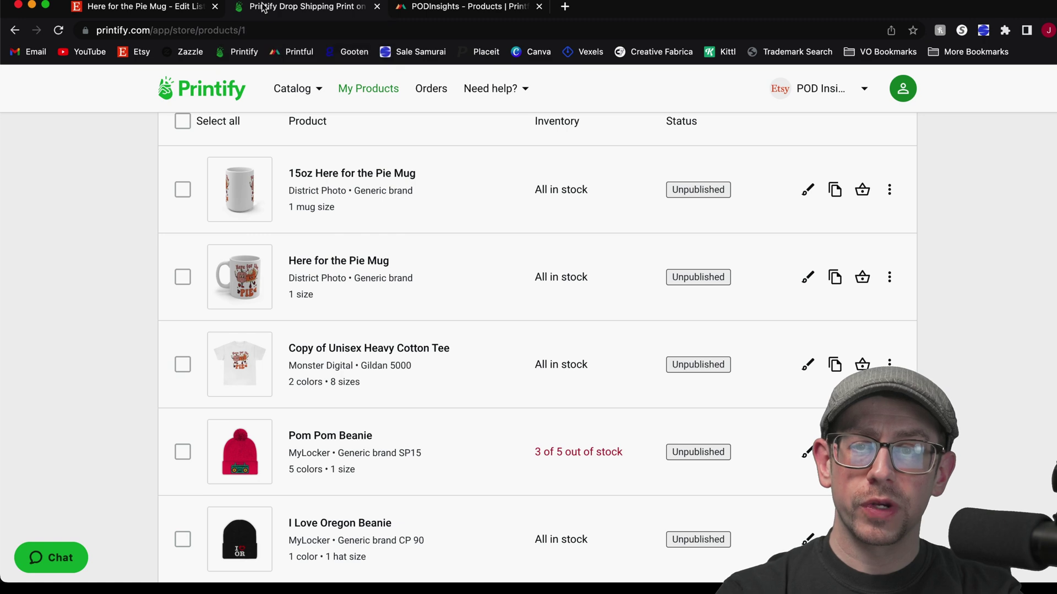
Split the Printify page into its own window and arrange it side by side with the Etsy pie mug listing
left_click_drag(263, 7, 500, 82)
left_click_drag(26, 130, 535, 146)
left_click_drag(825, 81, 853, 8)
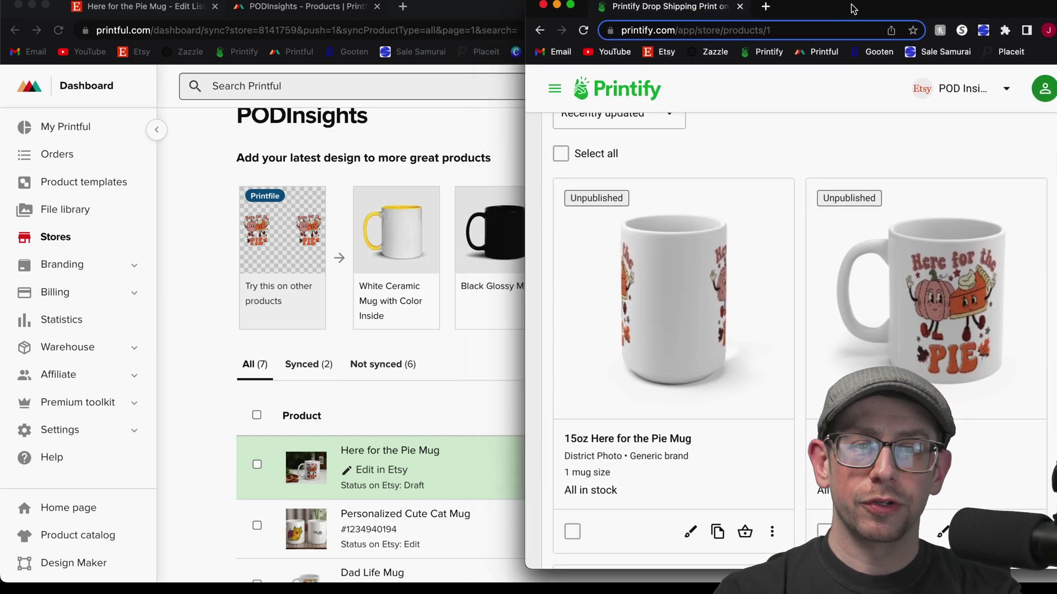
left_click_drag(526, 59, 593, 59)
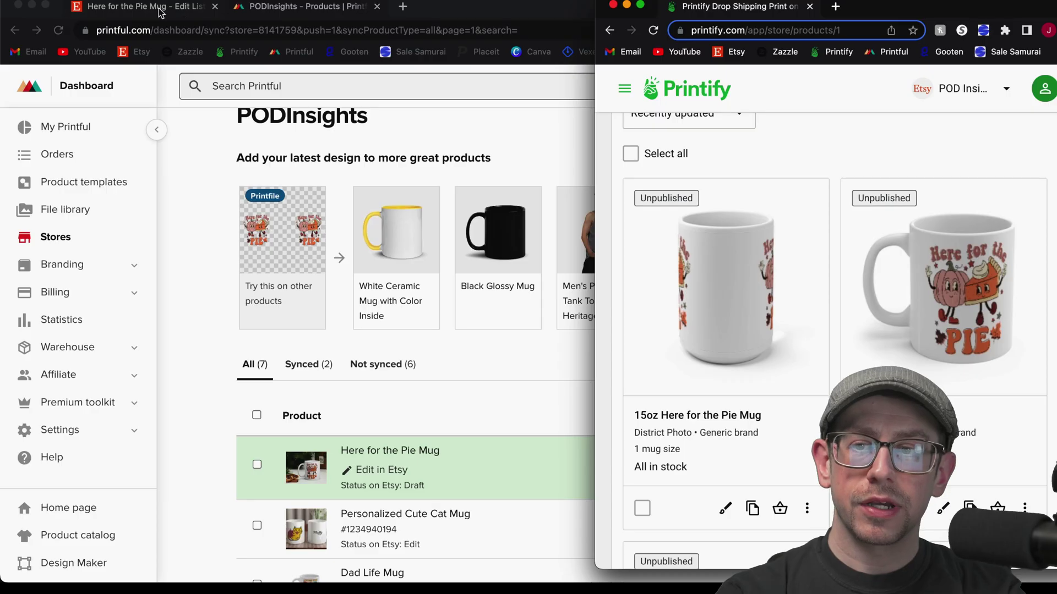
left_click(162, 11)
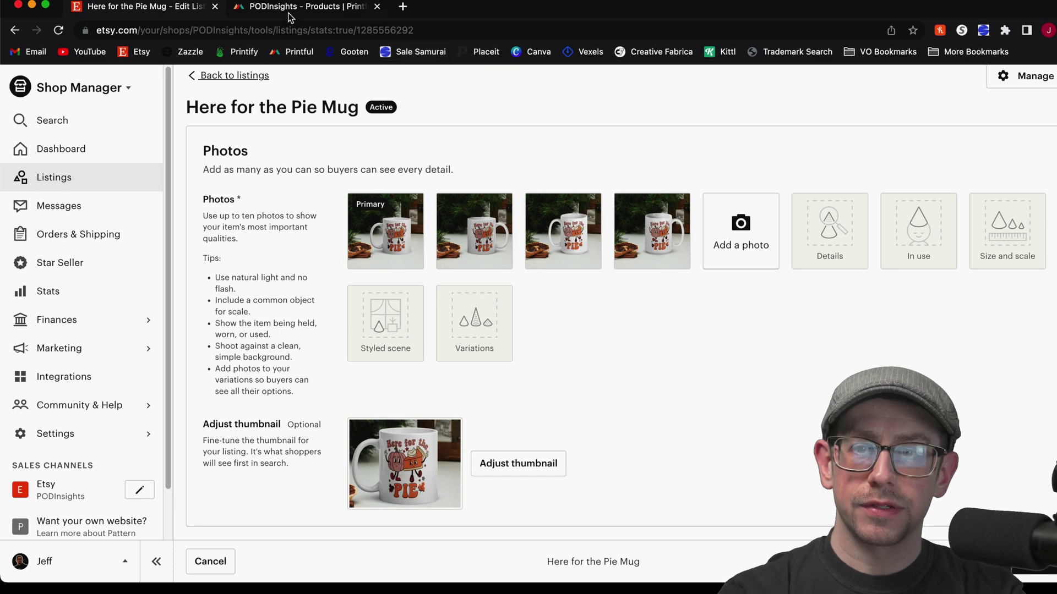
left_click_drag(1054, 24, 603, 24)
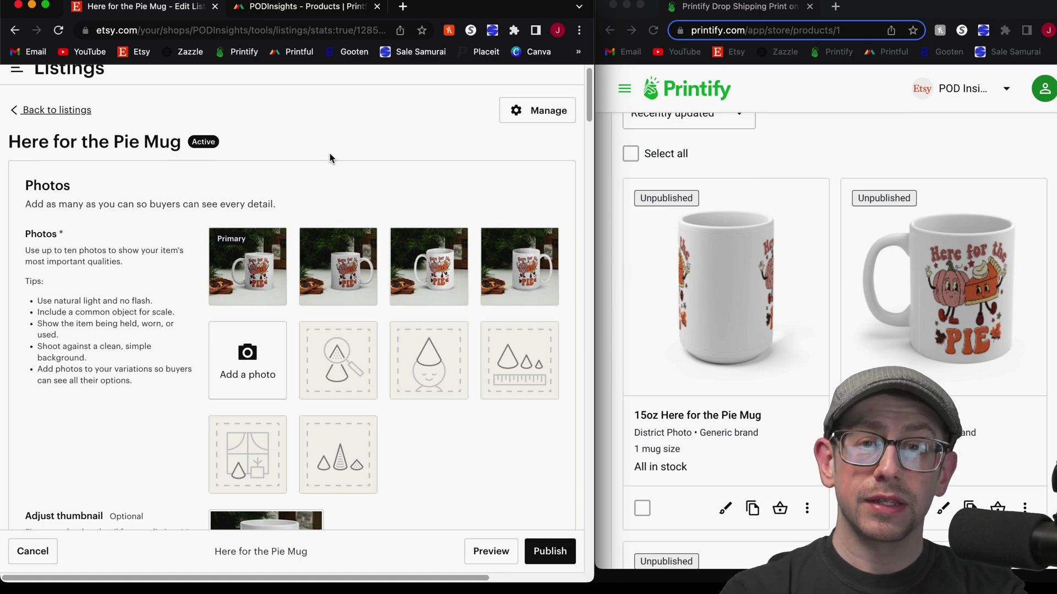
Go to the Etsy listing's Variations section and examine the SKUs of the 11 and 15 fluid ounce options
scroll(329, 155, "down", 3)
scroll(331, 160, "down", 15)
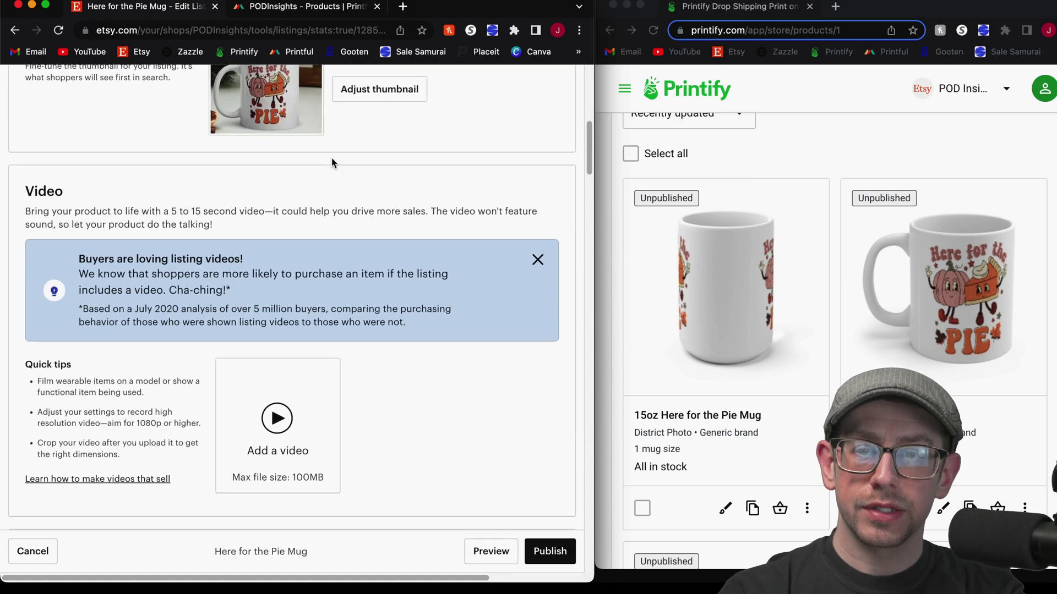
scroll(331, 160, "down", 15)
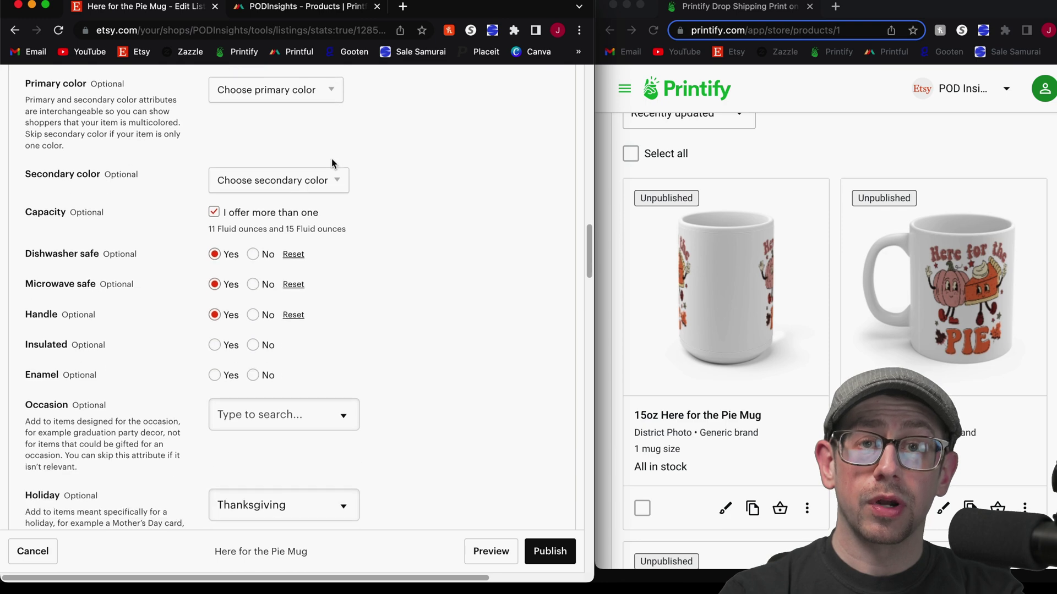
scroll(331, 159, "down", 15)
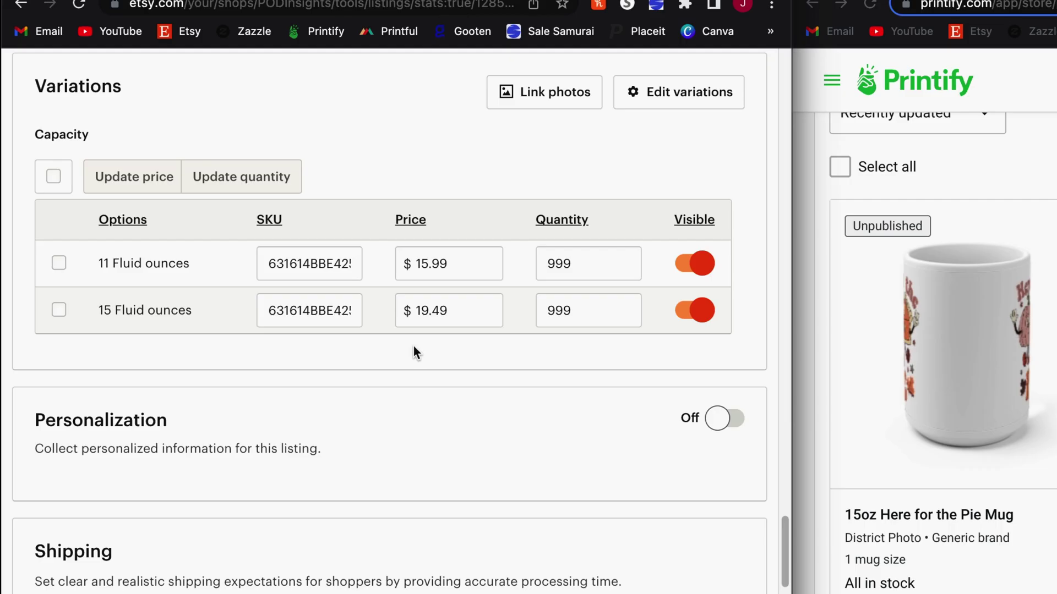
double_click(305, 263)
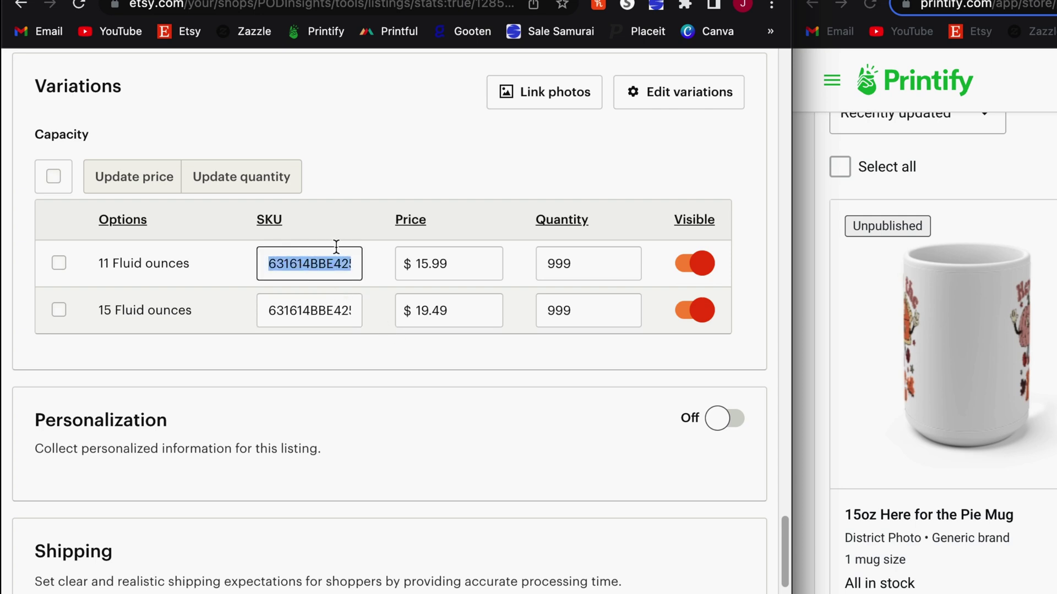
left_click_drag(332, 309, 332, 263)
double_click(332, 263)
left_click(377, 377)
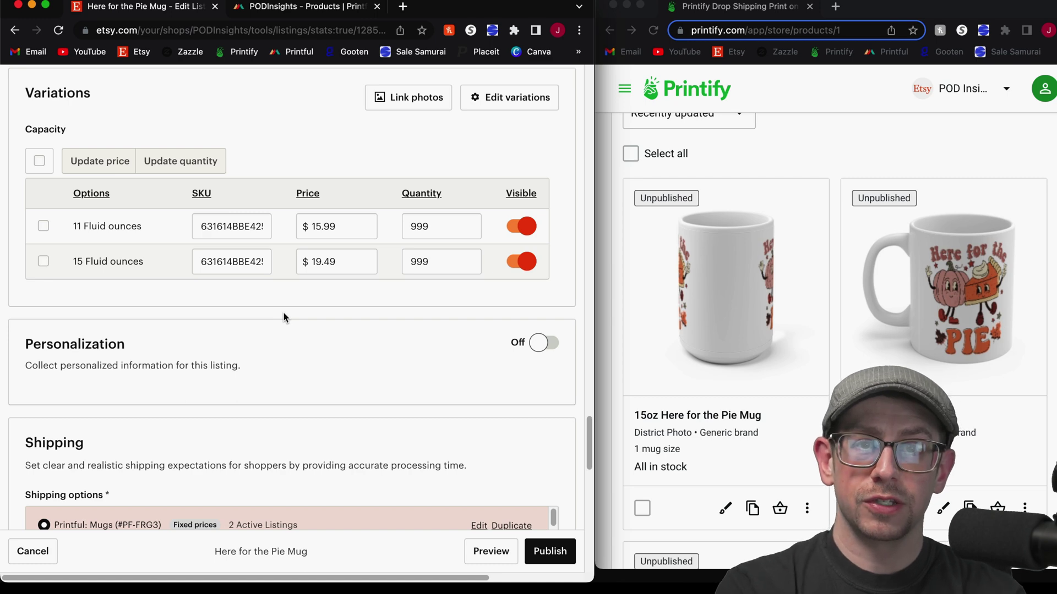
Open the Here for the Pie Mug product in Printify and copy the SKU from its 11oz variant details
left_click(931, 137)
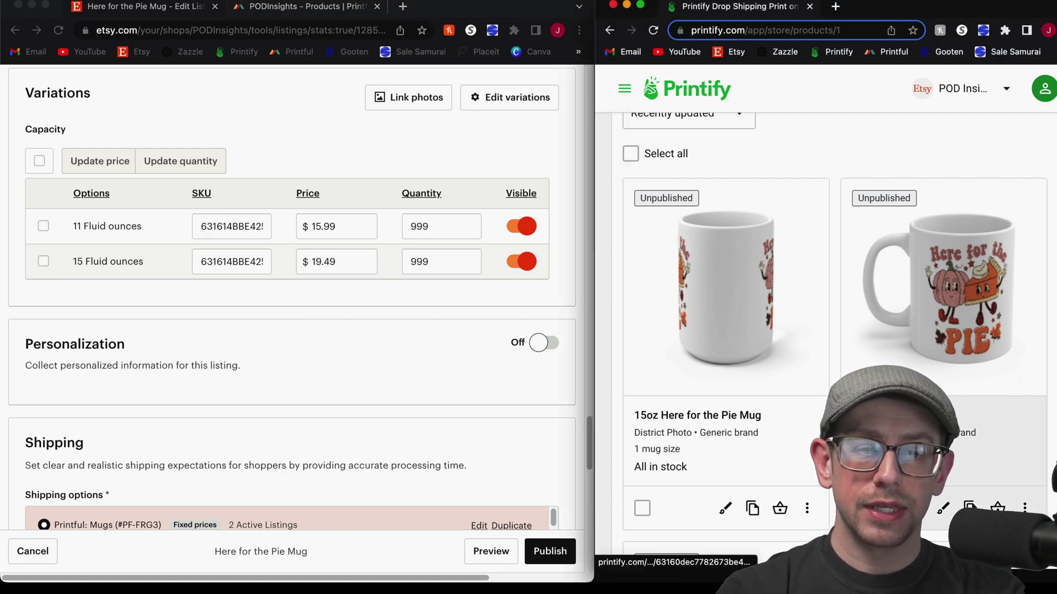
left_click(952, 314)
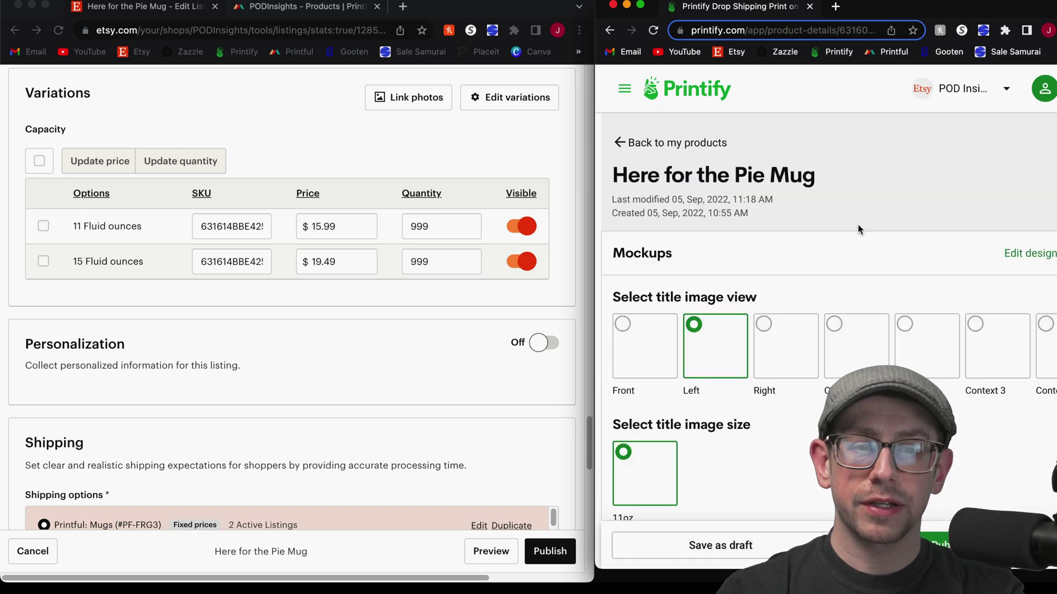
scroll(845, 246, "down", 15)
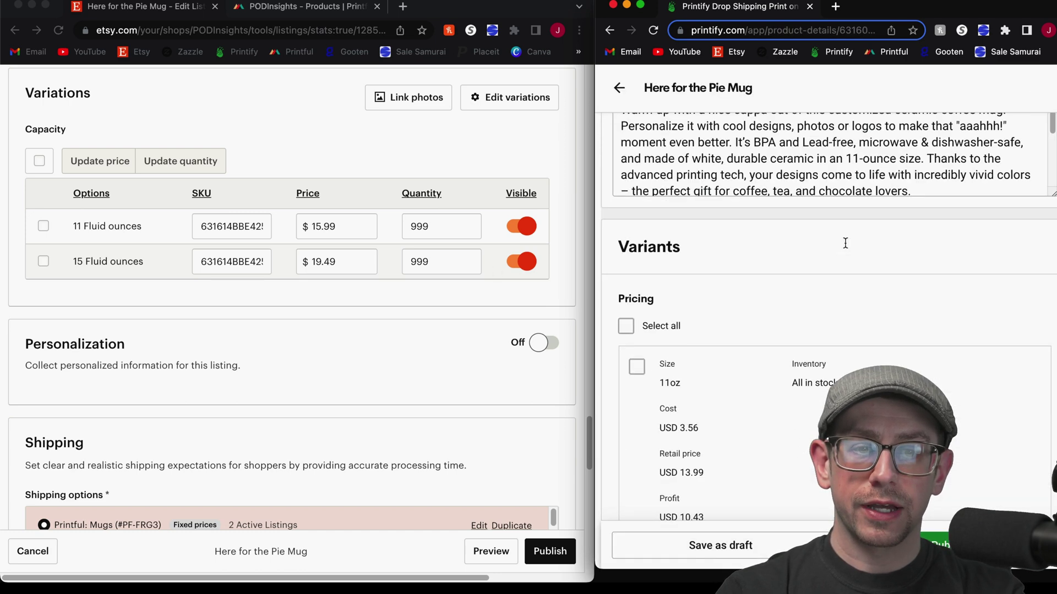
scroll(845, 243, "down", 3)
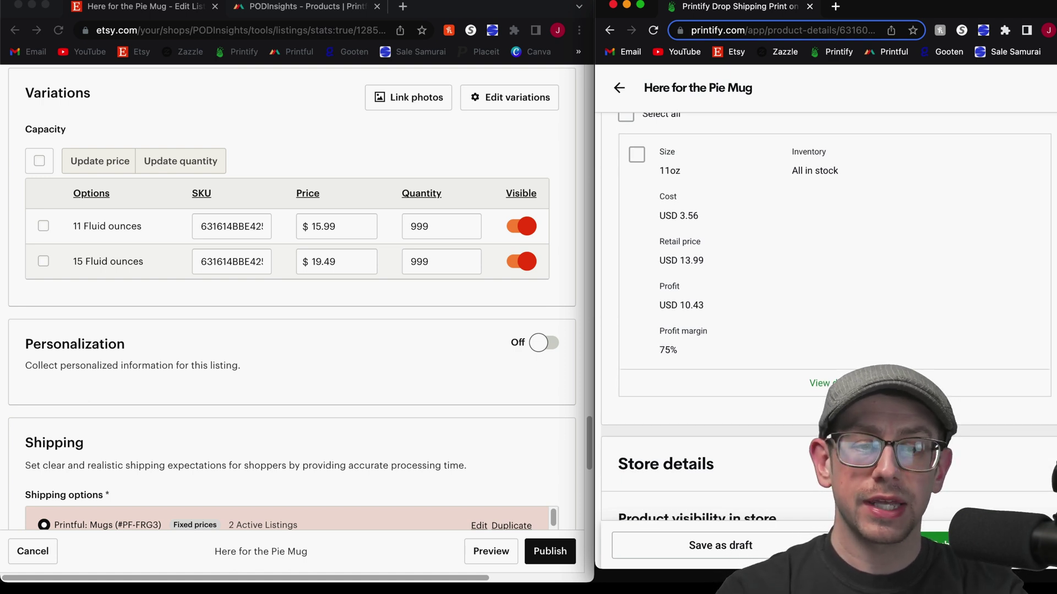
scroll(840, 380, "down", 6)
scroll(825, 210, "up", 3)
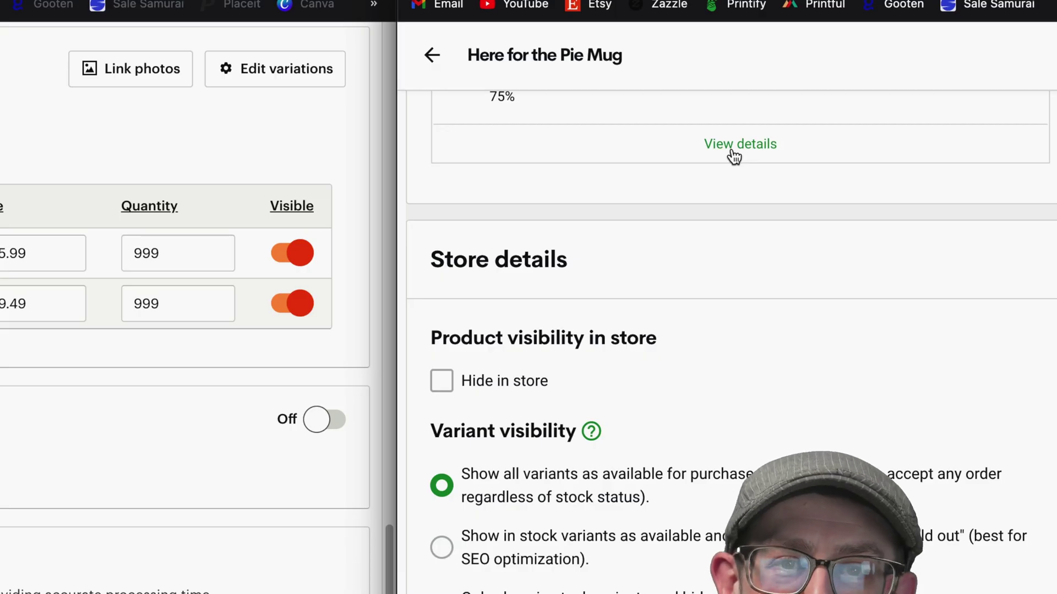
left_click(733, 152)
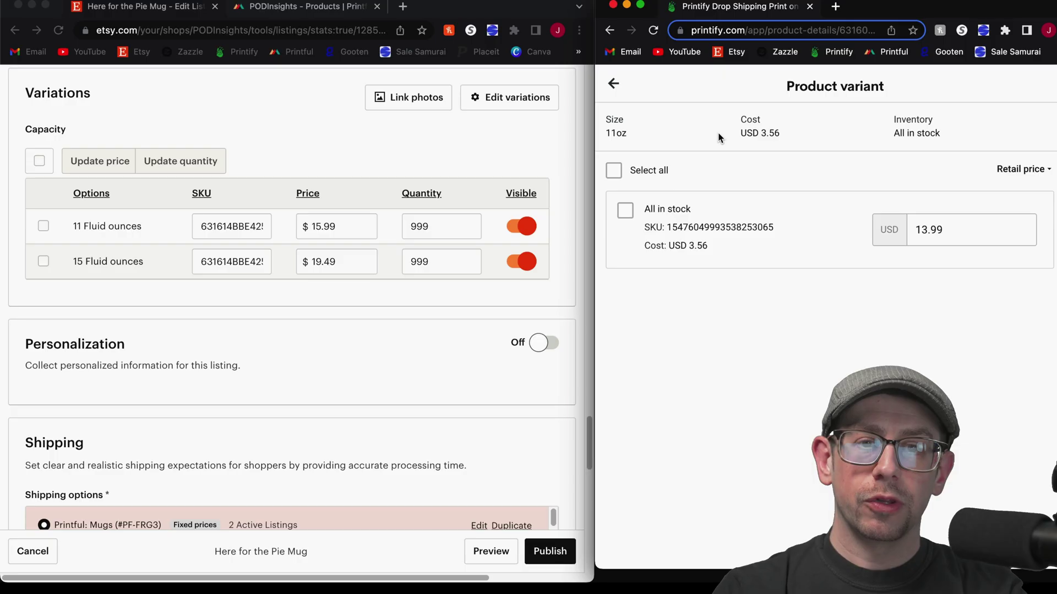
double_click(766, 227)
key("super+c")
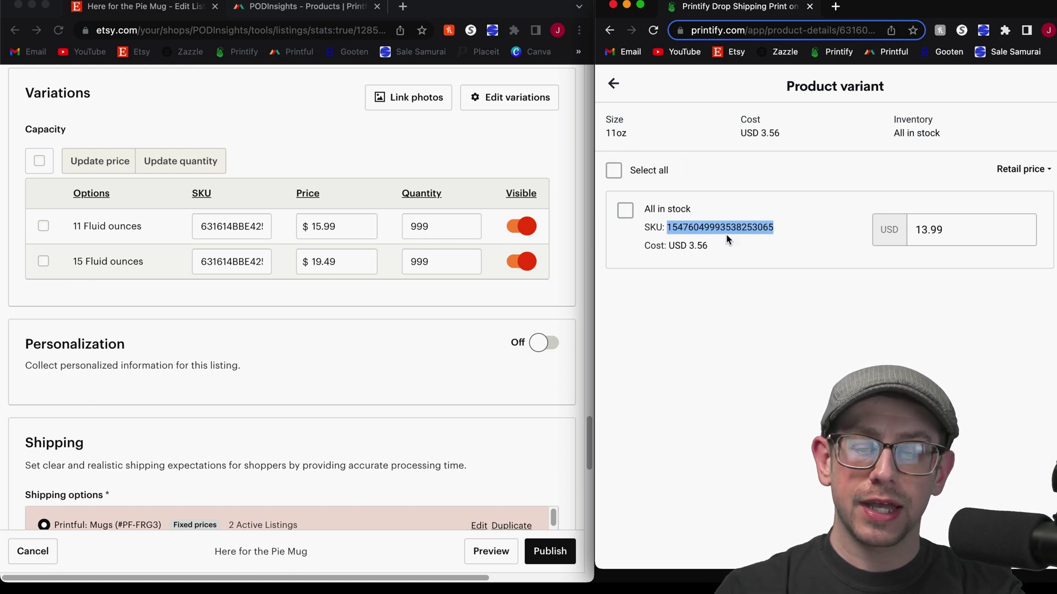
left_click(237, 227)
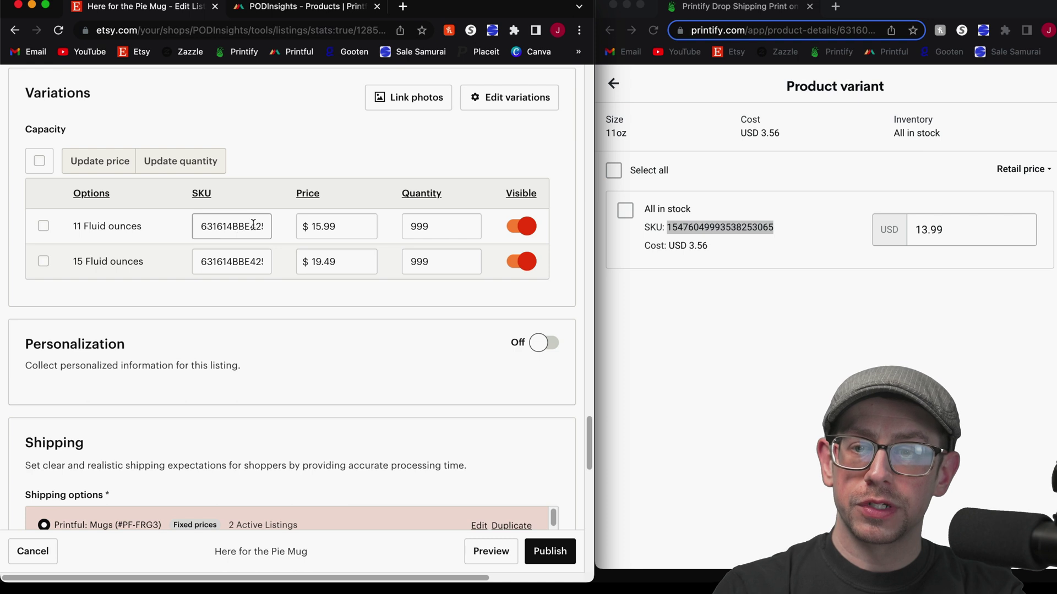
double_click(248, 223)
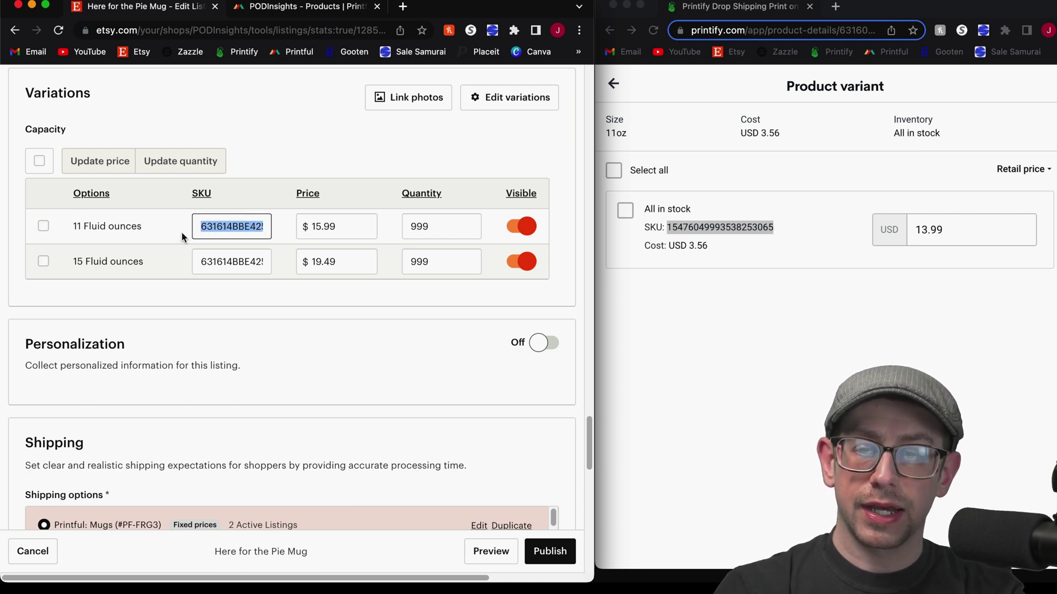
key("super+v")
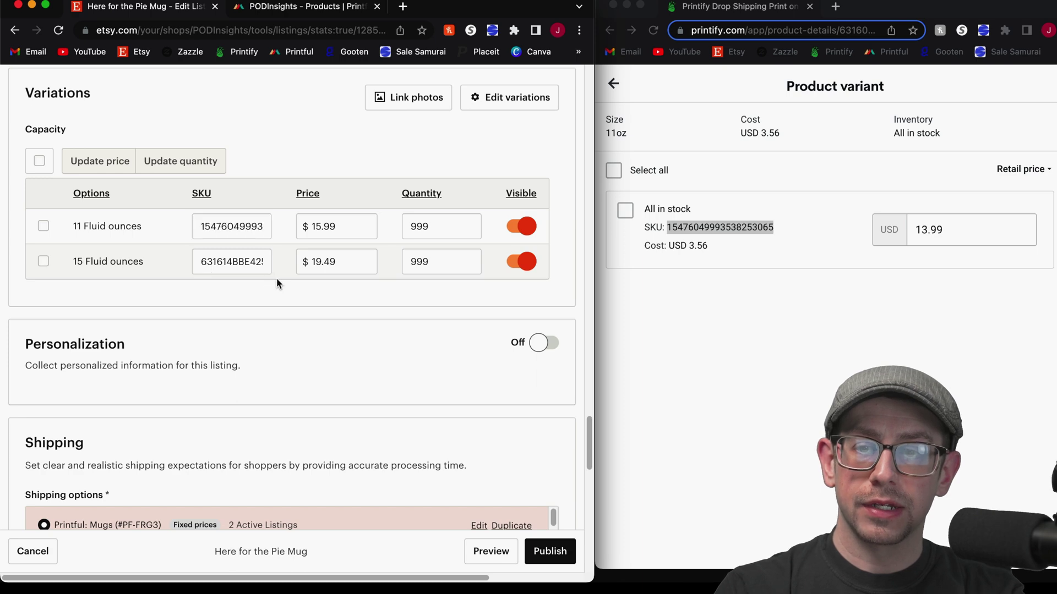
Return to Printify's product list, open the 15oz Here for the Pie Mug and copy its 15oz variant's SKU
left_click(614, 84)
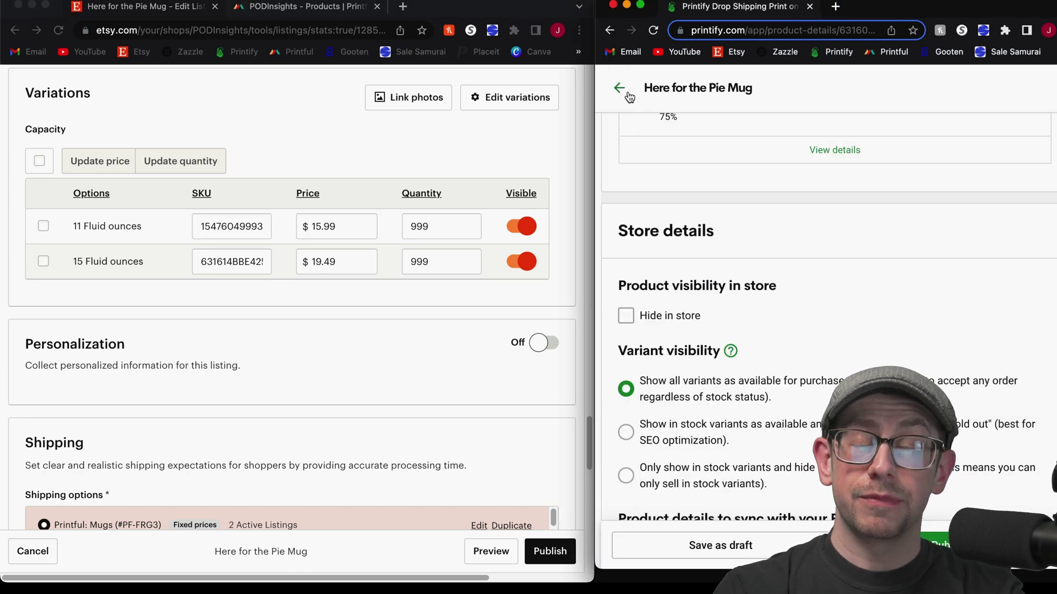
left_click(619, 88)
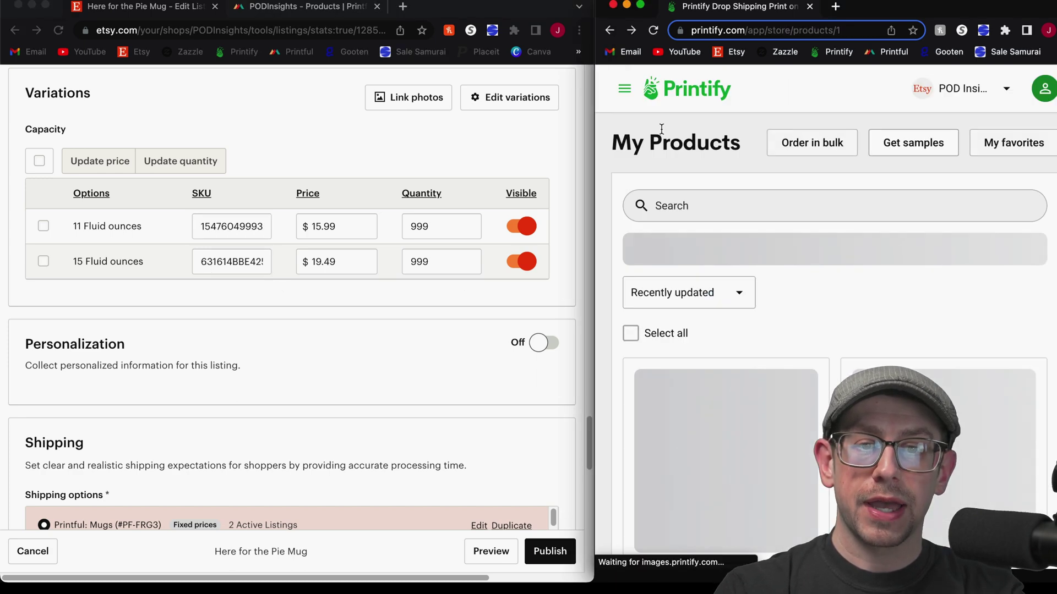
scroll(852, 265, "down", 5)
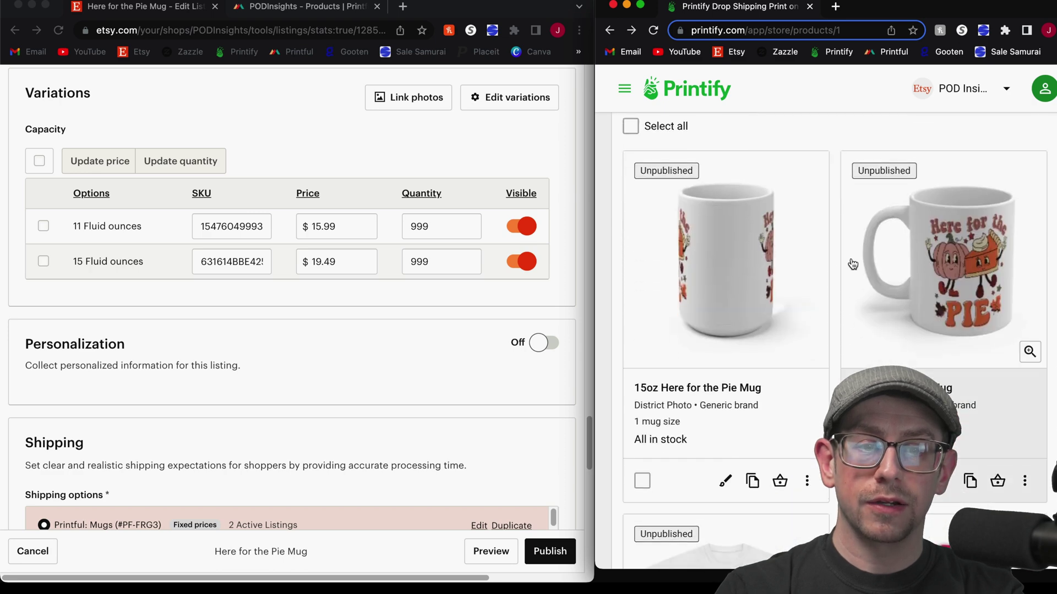
left_click(743, 281)
scroll(915, 273, "down", 10)
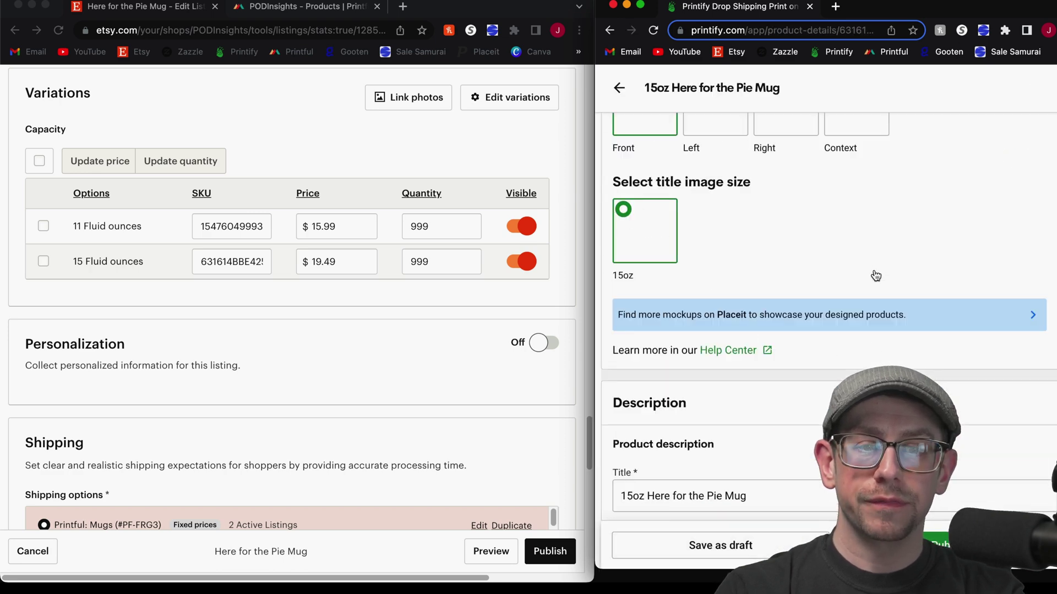
left_click(839, 376)
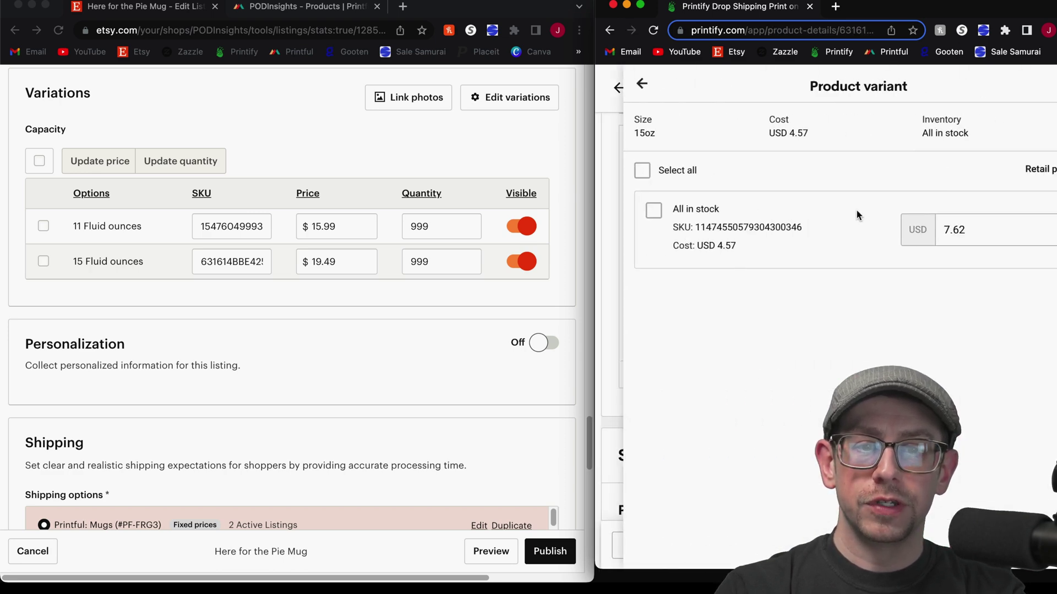
double_click(710, 229)
key("ctrl+c")
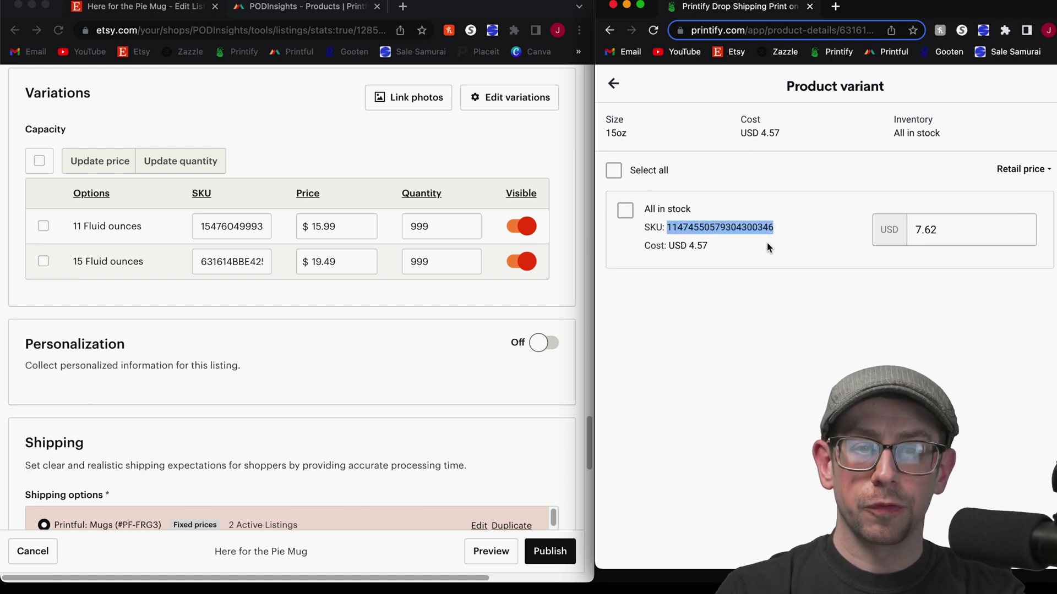
left_click(238, 259)
double_click(238, 259)
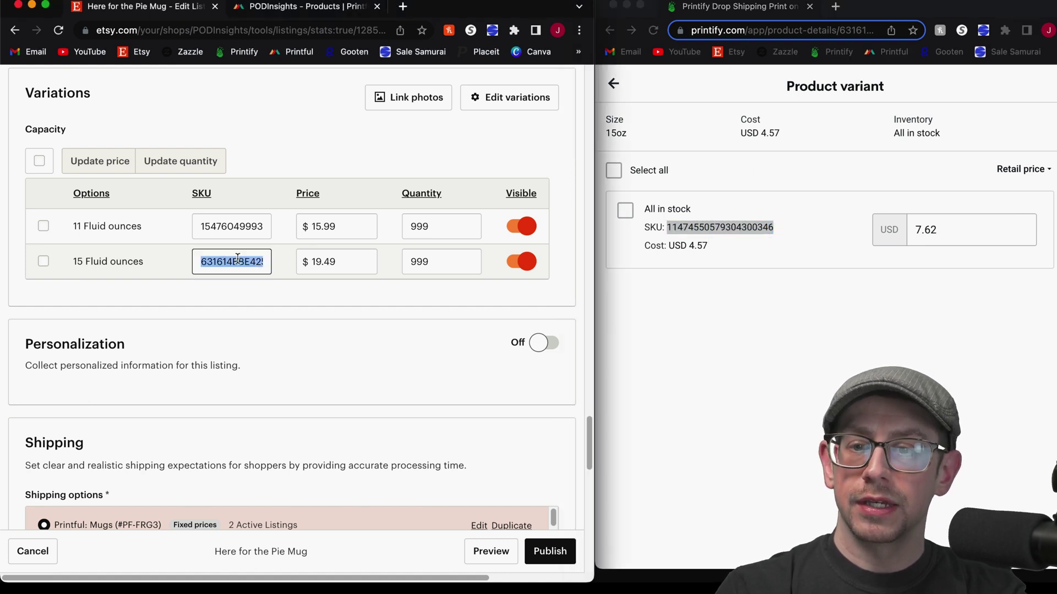
key("ctrl+v")
left_click(231, 292)
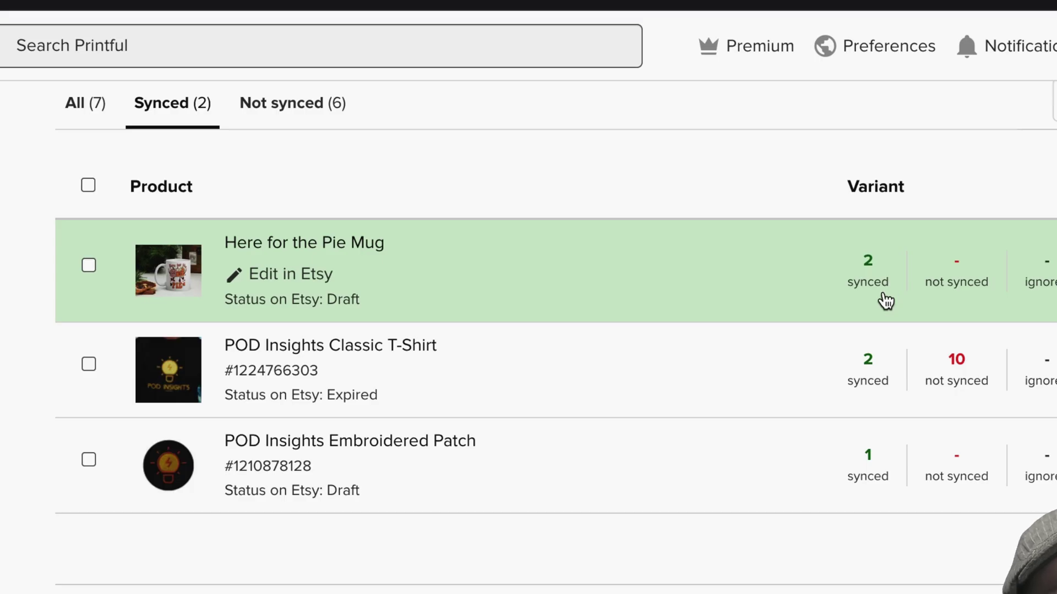
Check the variant sync status of the Here for the Pie Mug among Printful's synced products
scroll(884, 301, "down", 1)
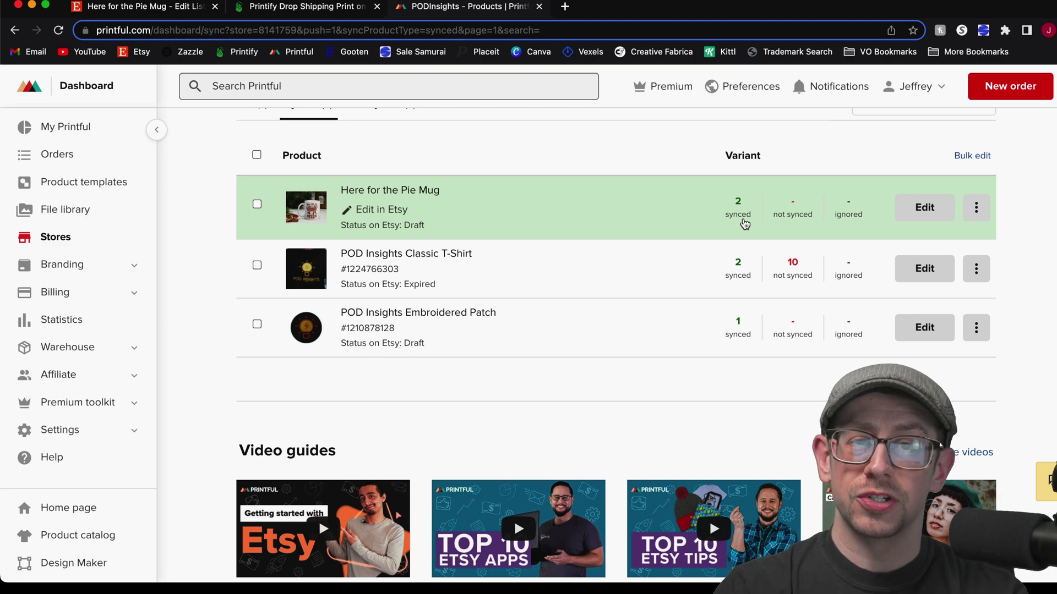
Mark the Here for the Pie Mug as ignored in Printful and dismiss the warehousing offer
scroll(741, 217, "down", 1)
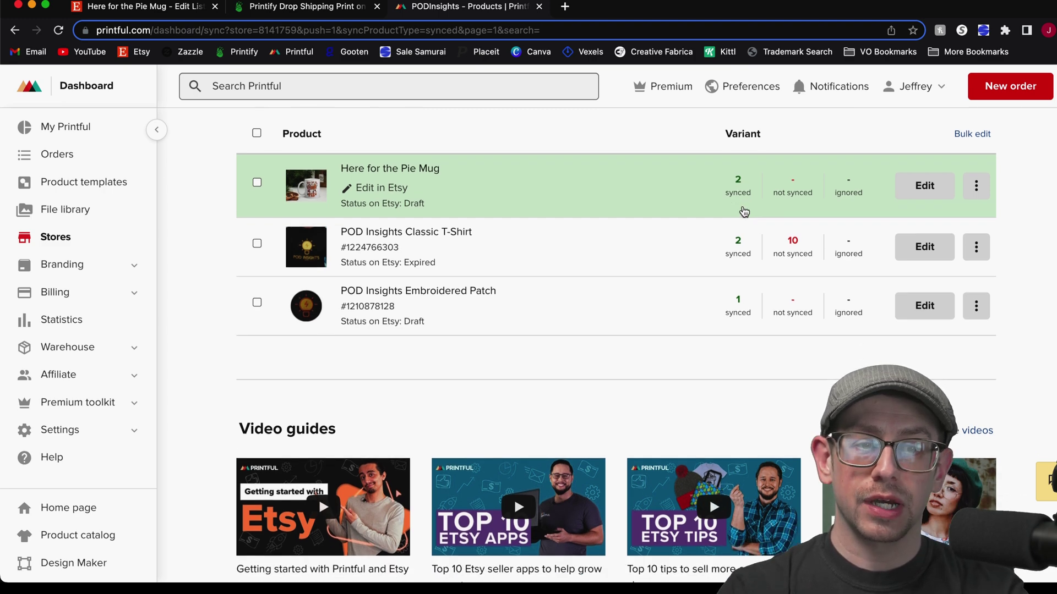
left_click(983, 184)
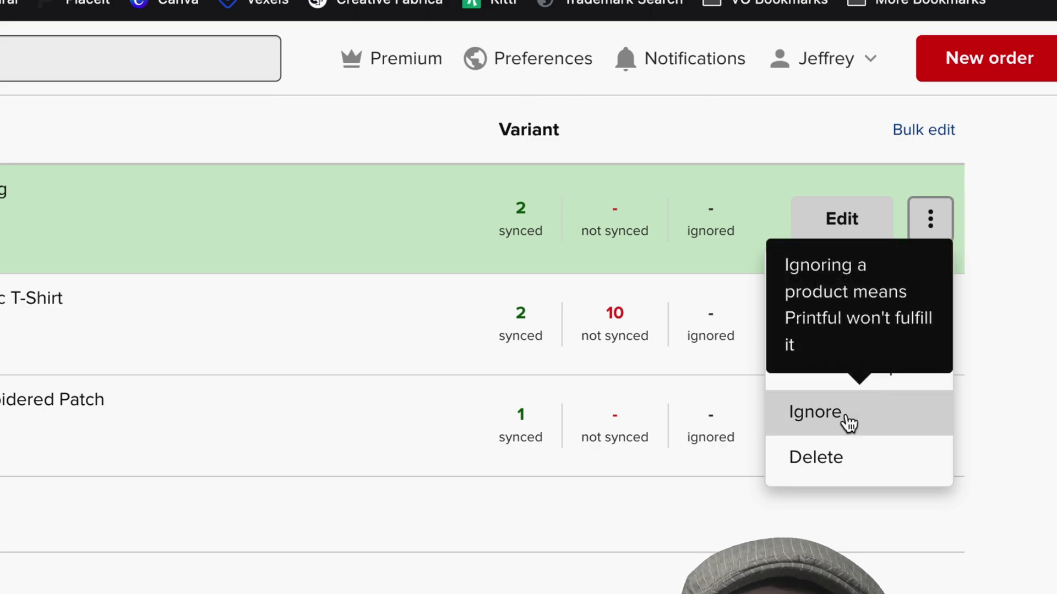
left_click(848, 424)
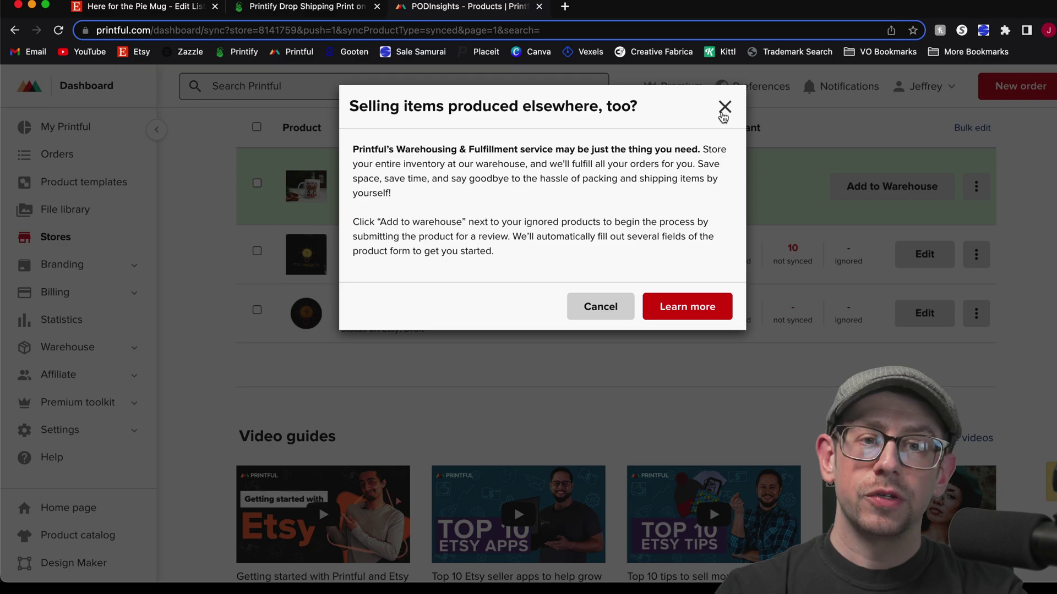
left_click(723, 107)
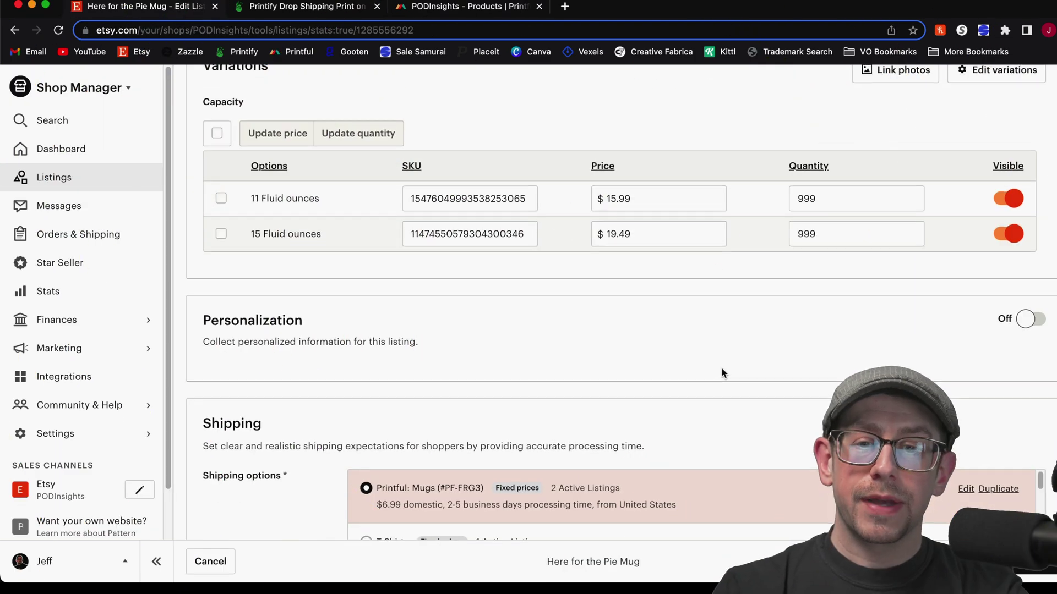
Return to the mug's Etsy listing and review its variation prices, especially the 11 Fluid ounces price, and its photos
scroll(721, 372, "up", 1)
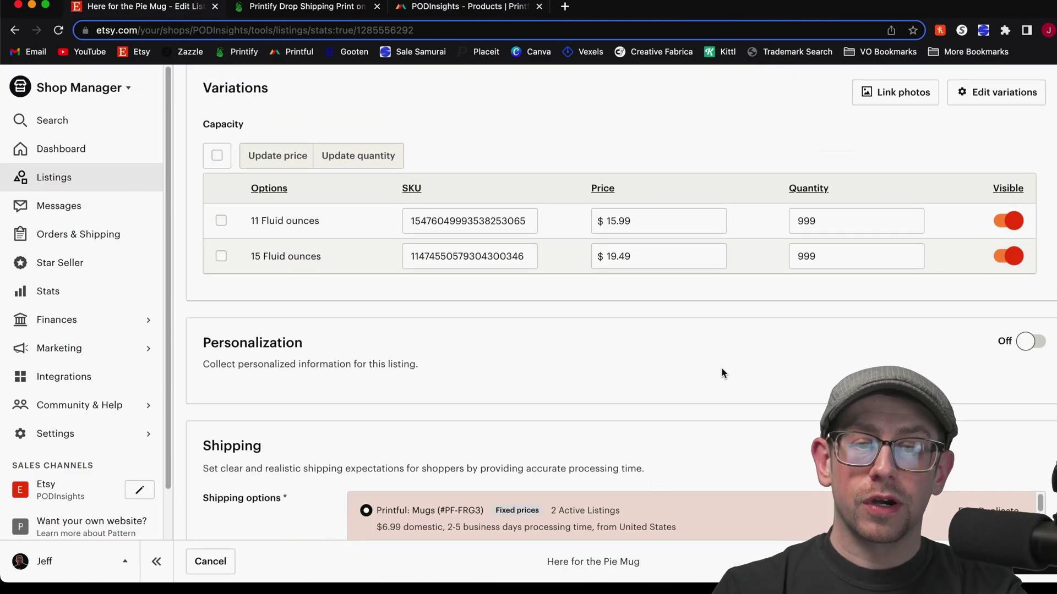
scroll(722, 373, "up", 3)
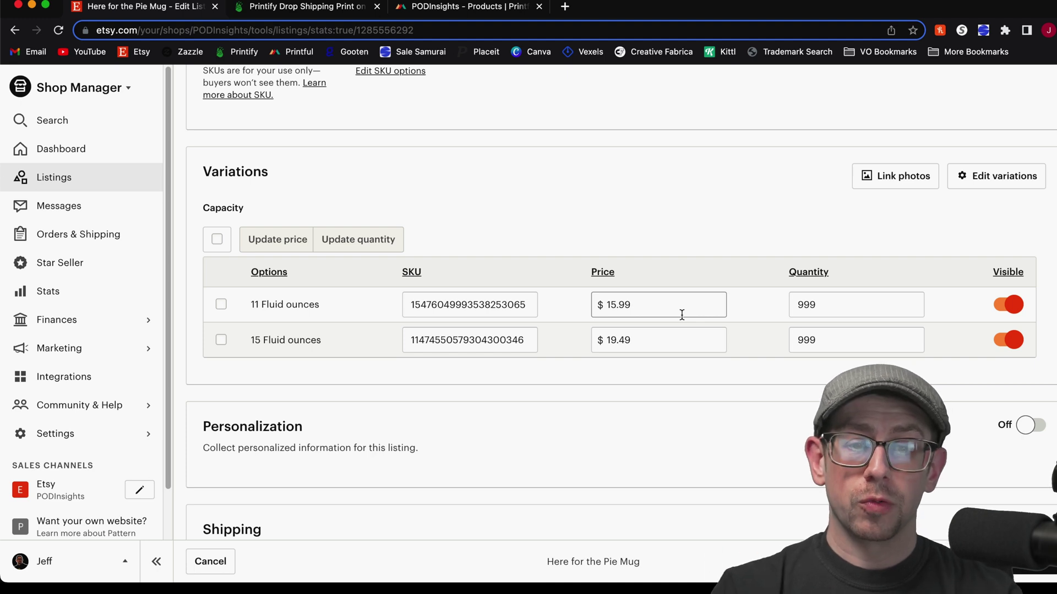
double_click(647, 311)
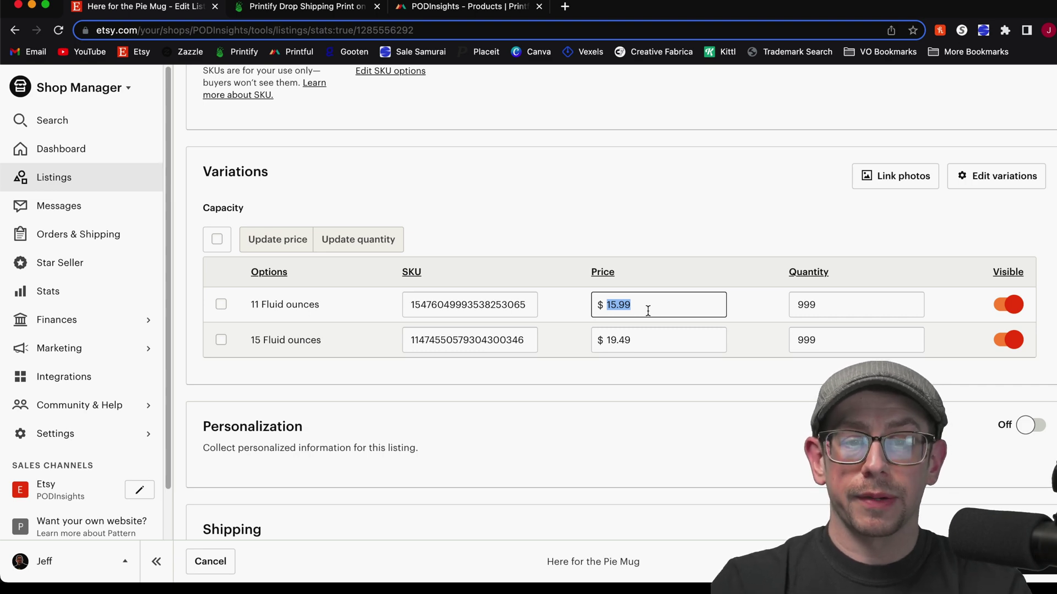
scroll(567, 320, "up", 20)
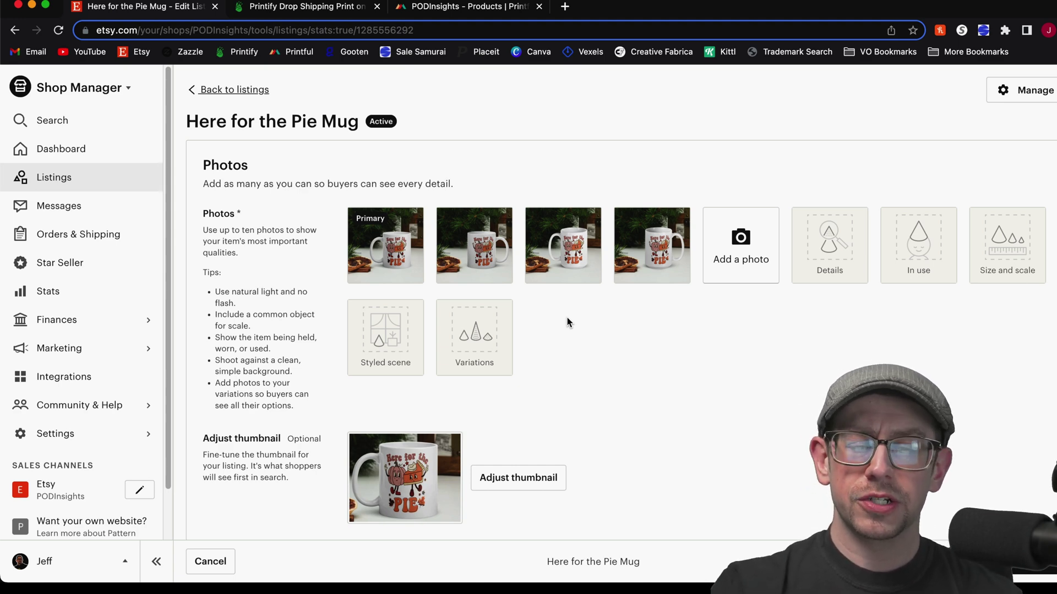
scroll(570, 319, "down", 3)
scroll(573, 320, "up", 1)
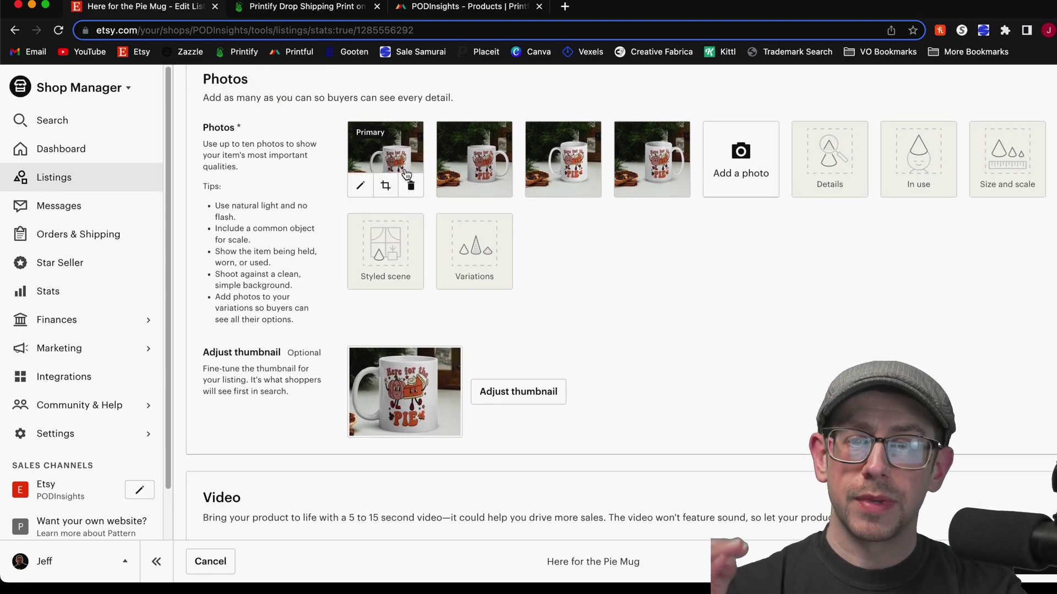
mouse_move(676, 197)
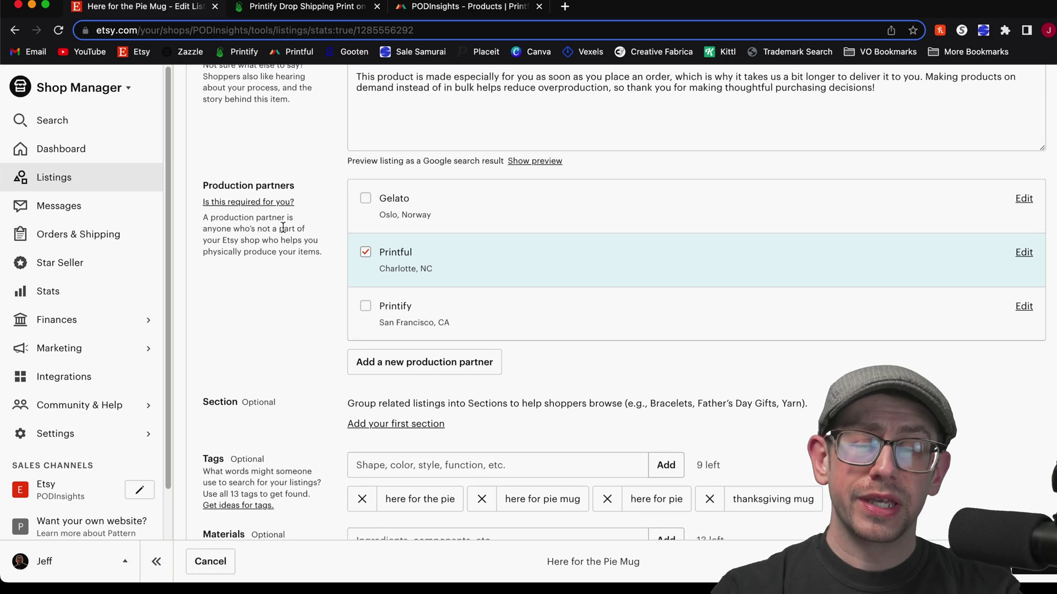
Change the Etsy listing's production partner from Printful to Printify and check its shipping options
scroll(282, 228, "down", 1)
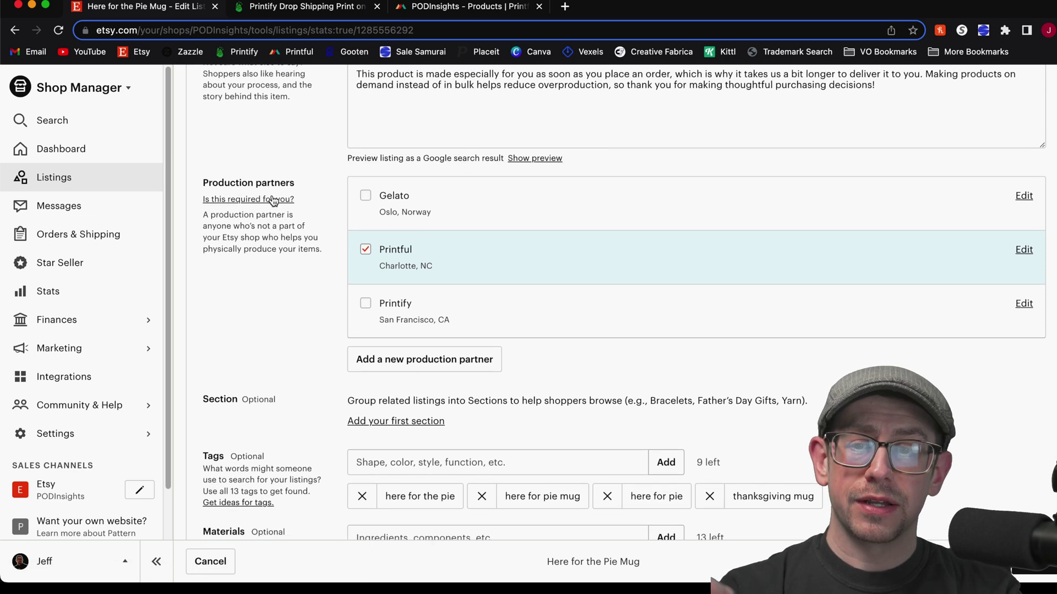
left_click(367, 251)
left_click(367, 329)
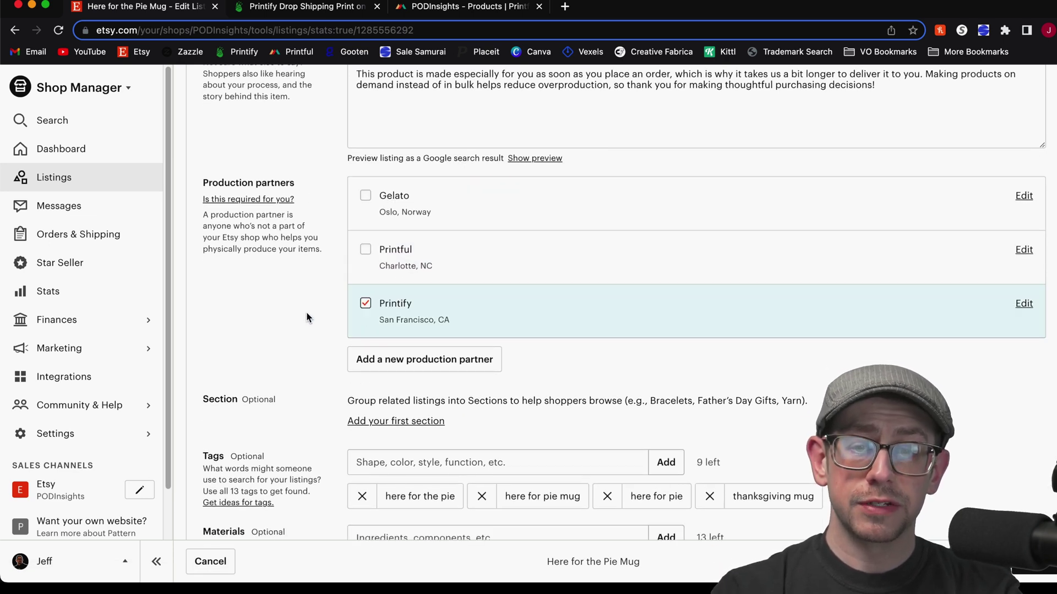
scroll(309, 297, "down", 10)
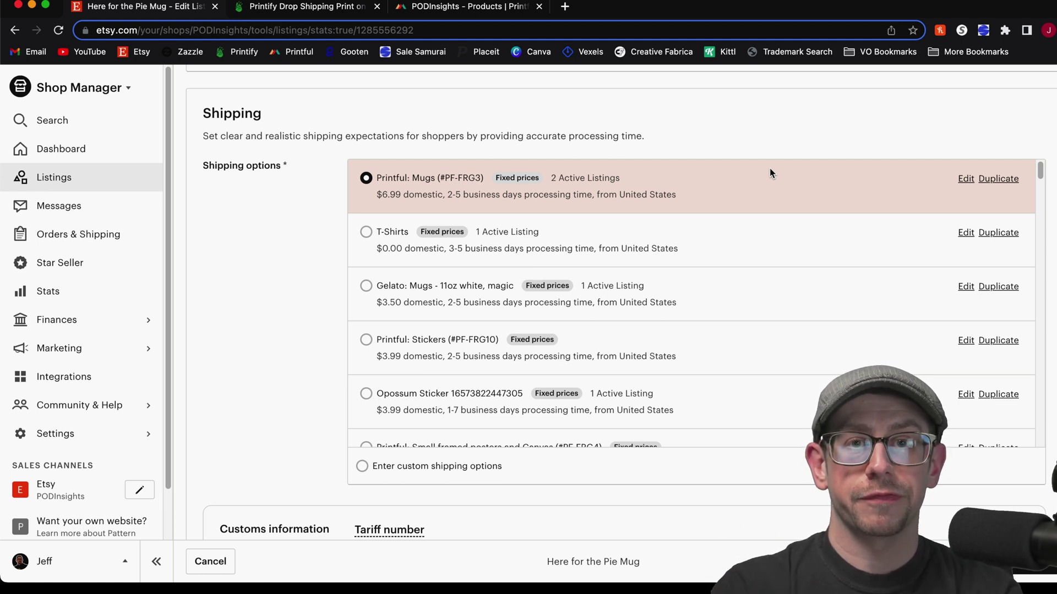
scroll(361, 290, "down", 10)
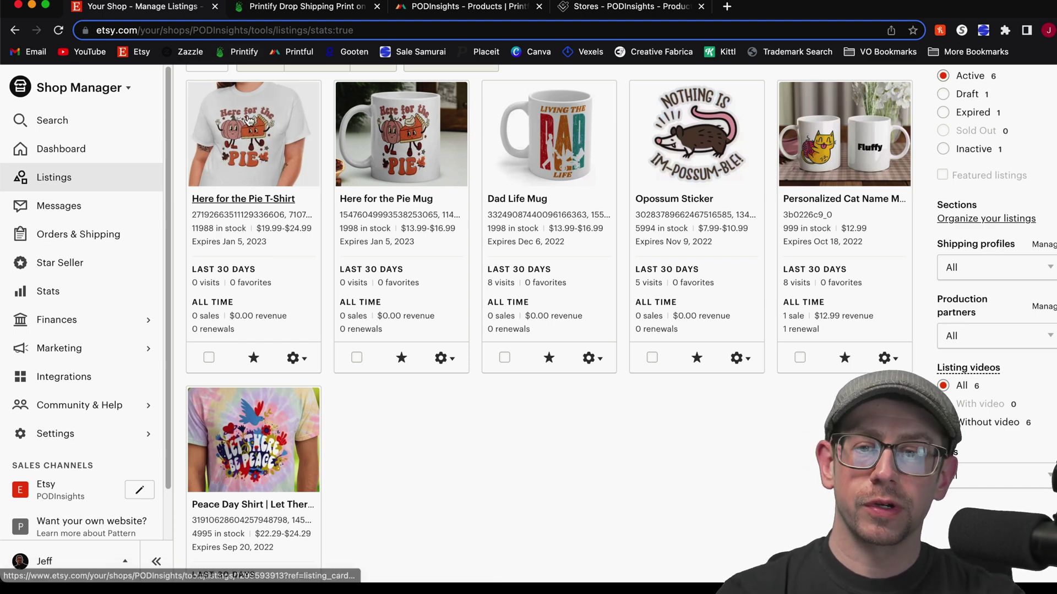
Open the Here for the Pie T-Shirt listing in Etsy and delete the first digit of the White S and White M SKUs
left_click(274, 147)
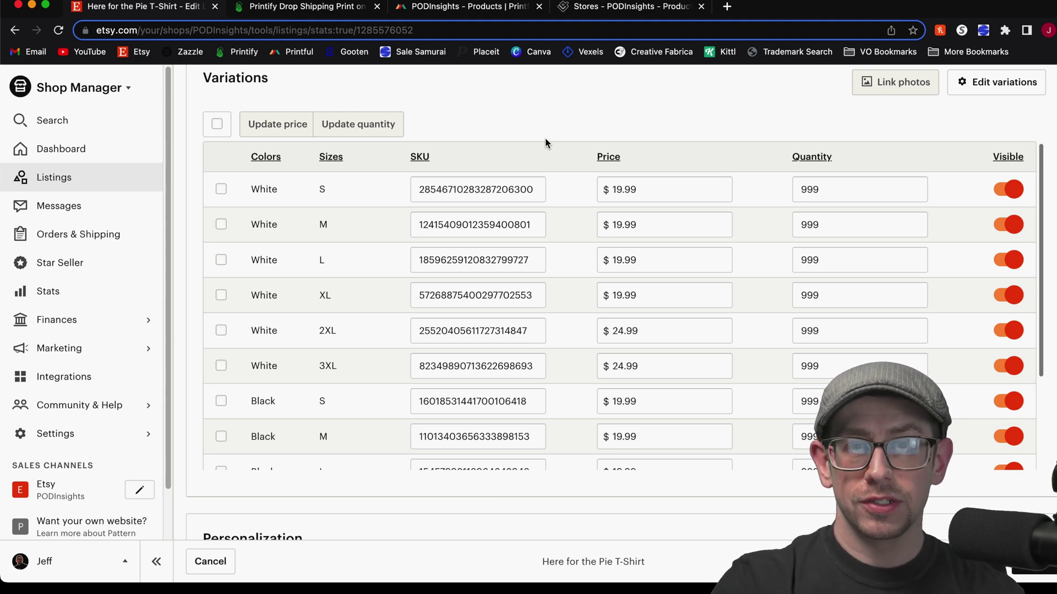
scroll(545, 139, "down", 1)
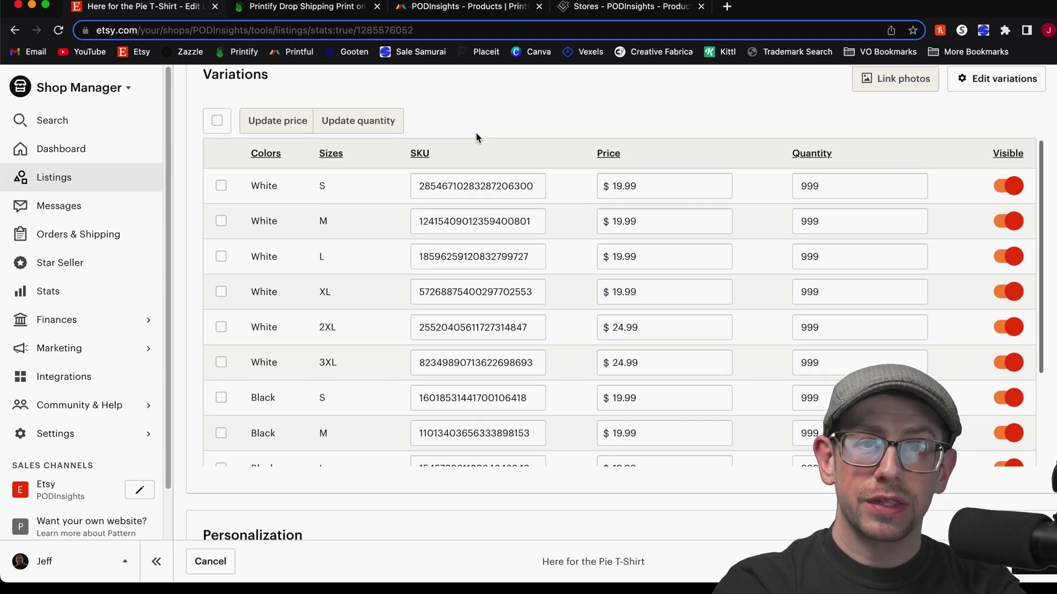
double_click(423, 183)
left_click(425, 183)
key("BackSpace")
double_click(435, 219)
left_click(423, 219)
key("BackSpace")
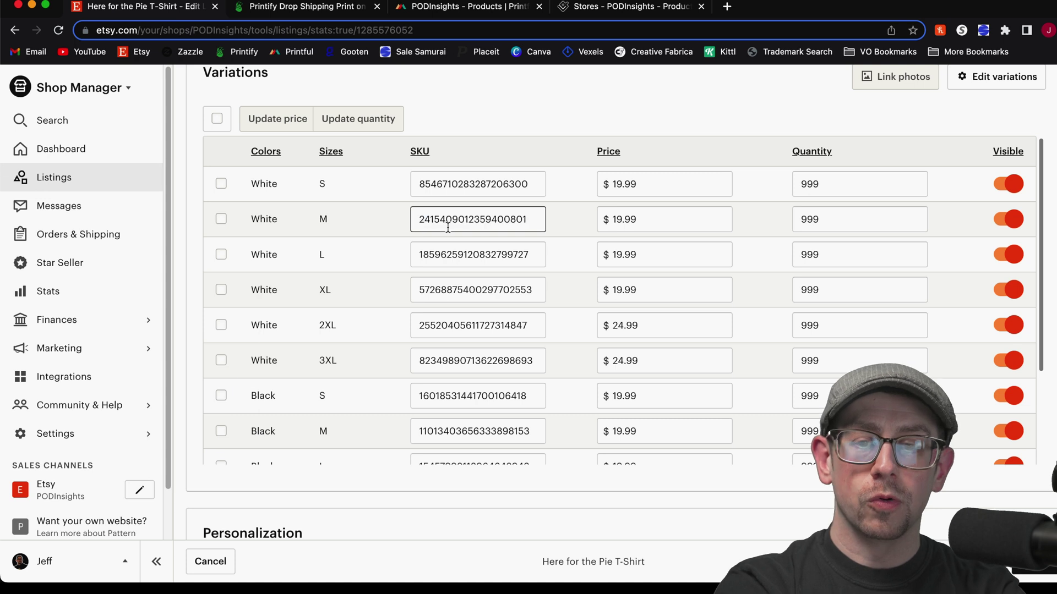
Delete the first digit of the White L, White XL and White 2XL SKUs in the T-shirt listing
scroll(445, 230, "down", 1)
double_click(446, 230)
left_click(423, 230)
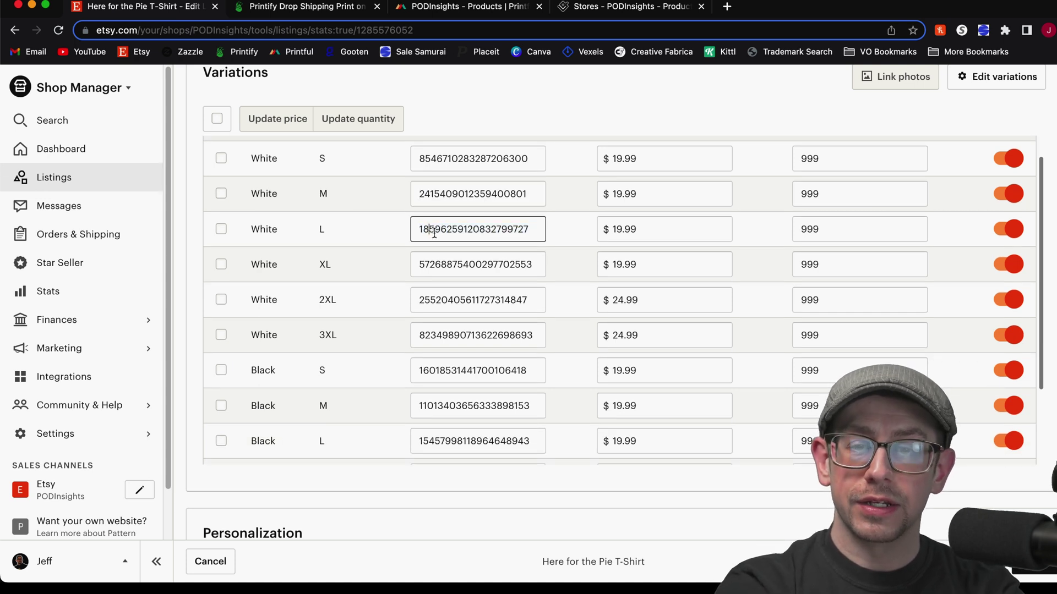
key("BackSpace")
double_click(430, 263)
left_click(423, 263)
key("BackSpace")
scroll(446, 282, "down", 1)
double_click(447, 281)
left_click(423, 276)
key("BackSpace")
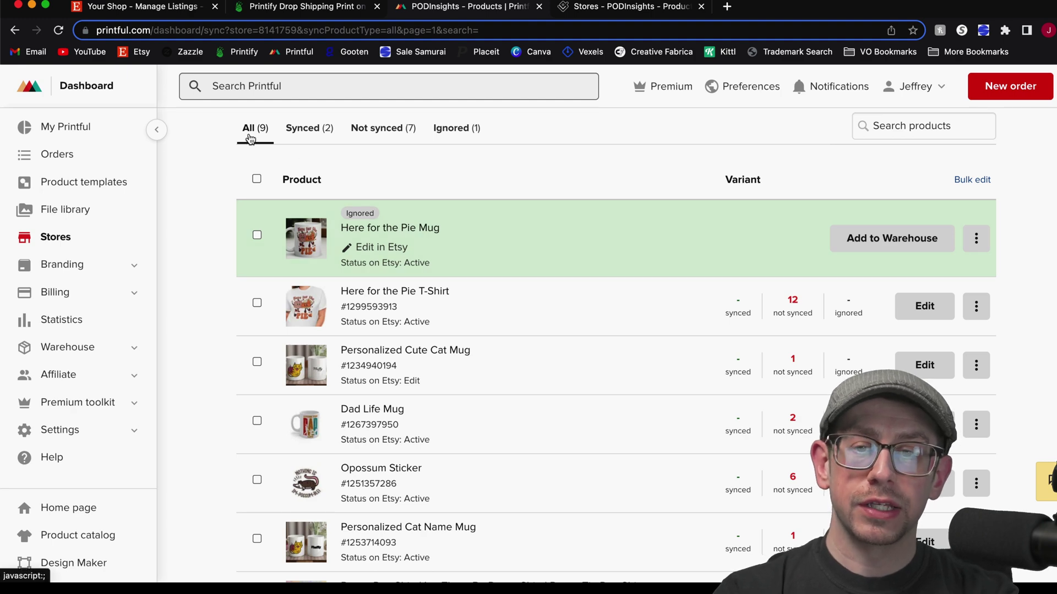
Show Printful's not synced products, open the Here for the Pie T-Shirt and look over its variants
left_click(406, 134)
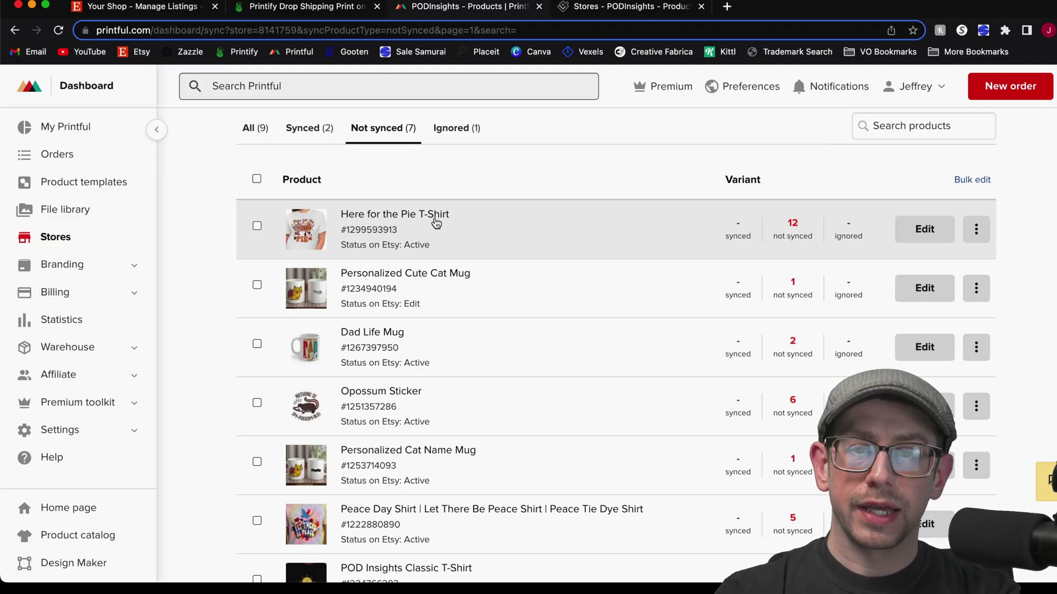
left_click(436, 223)
scroll(589, 225, "down", 2)
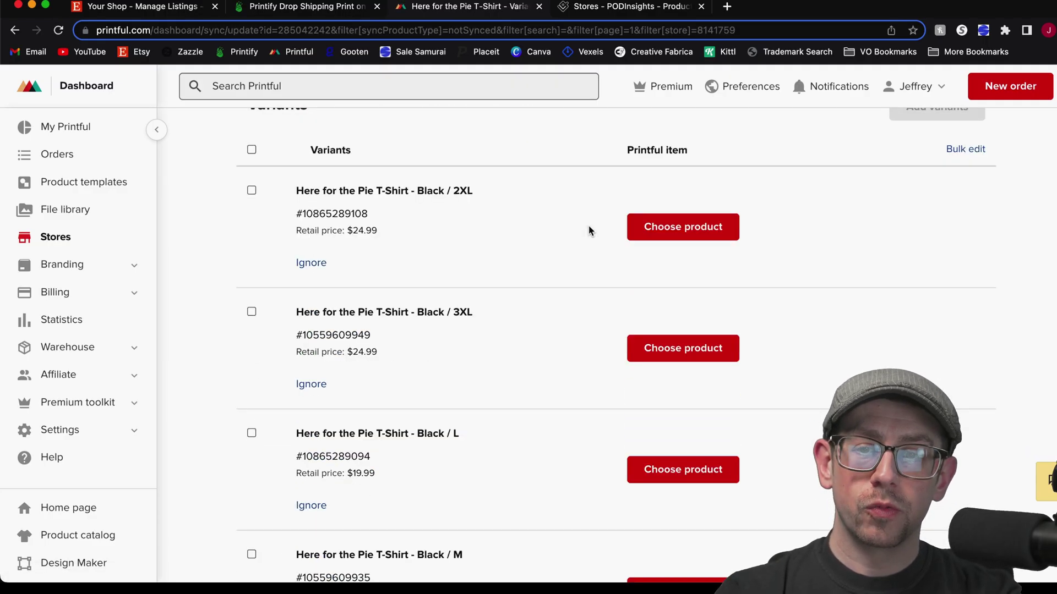
scroll(592, 228, "down", 2)
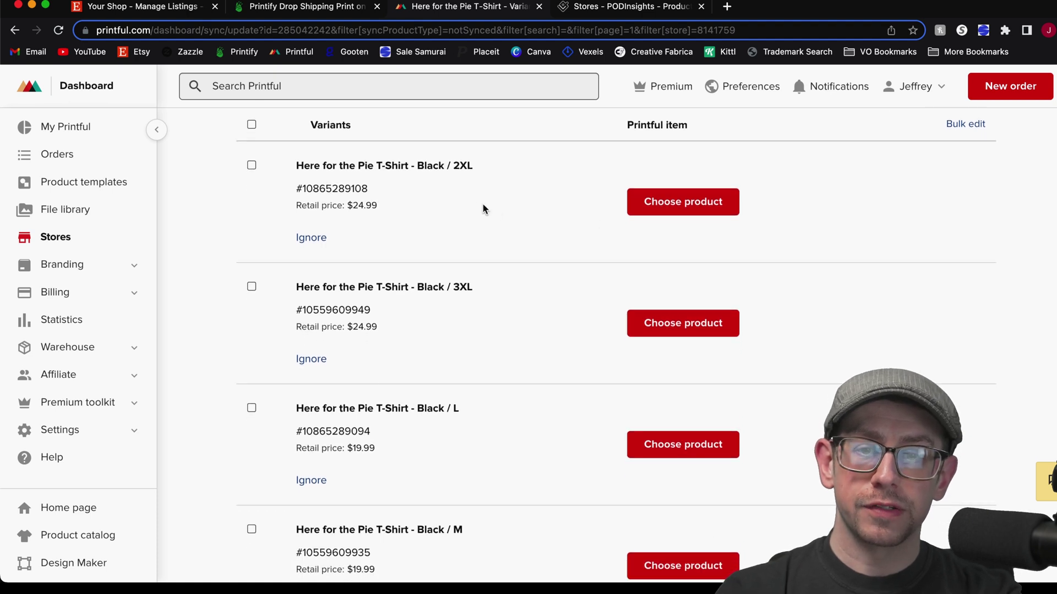
scroll(430, 191, "down", 1)
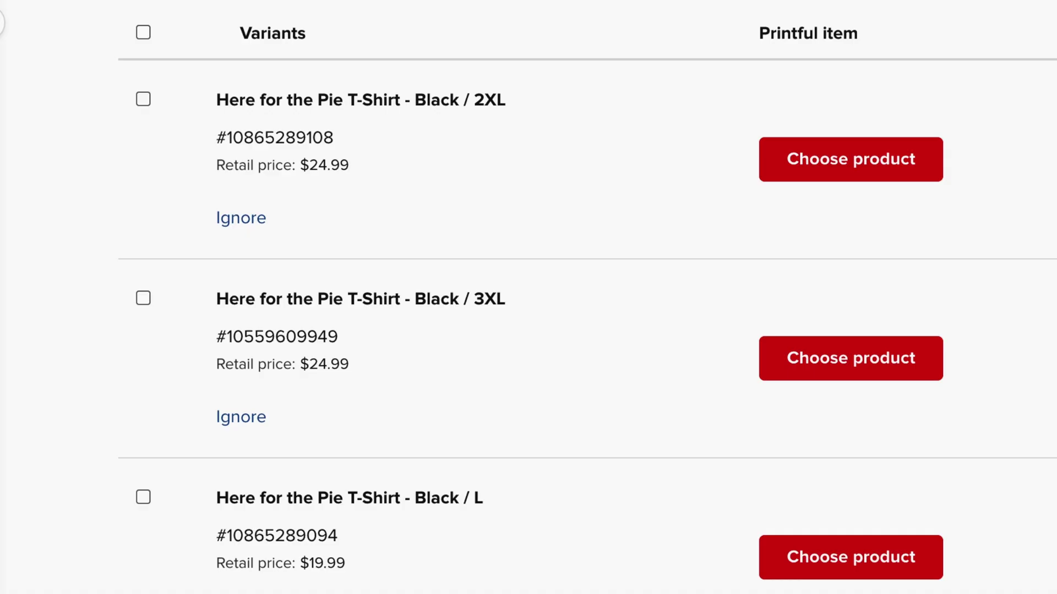
scroll(631, 223, "up", 1)
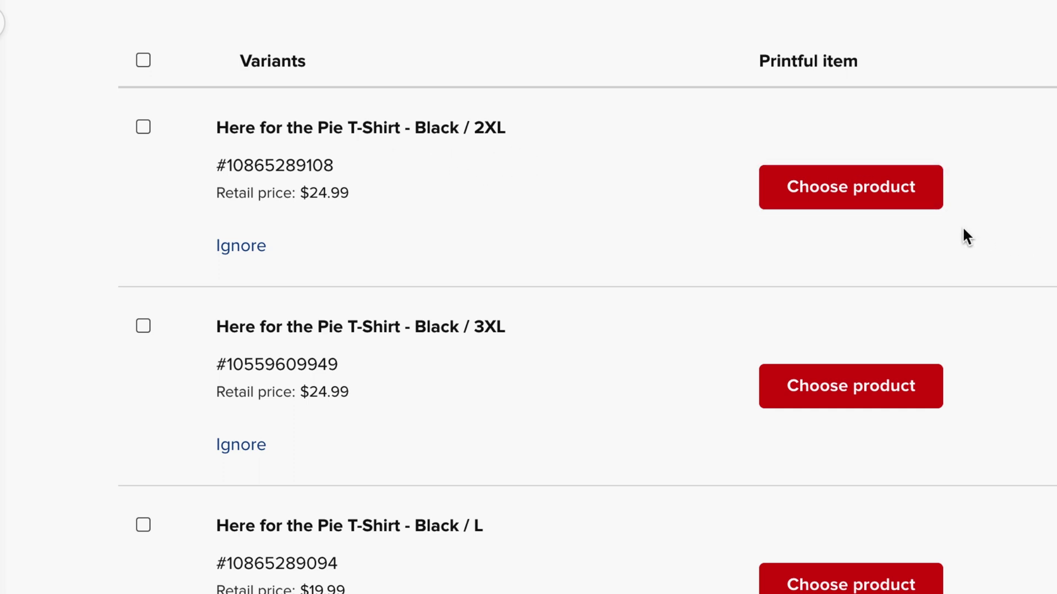
Choose the Men's Classic Tee | Gildan 5000 from the men's T-shirts as the product for the Black / 2XL variant
left_click(920, 204)
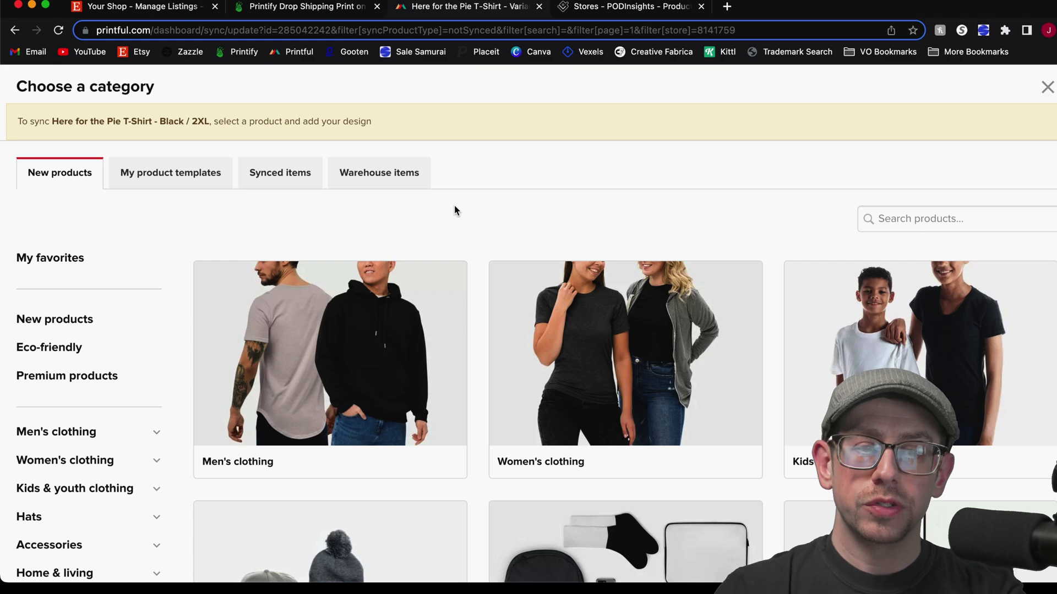
scroll(458, 204, "down", 3)
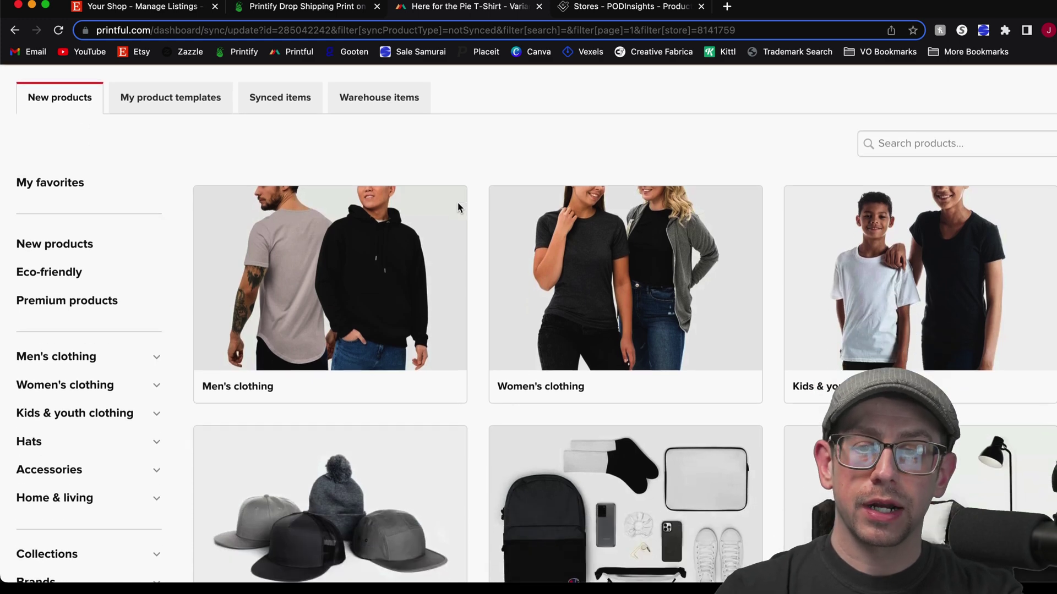
left_click(458, 205)
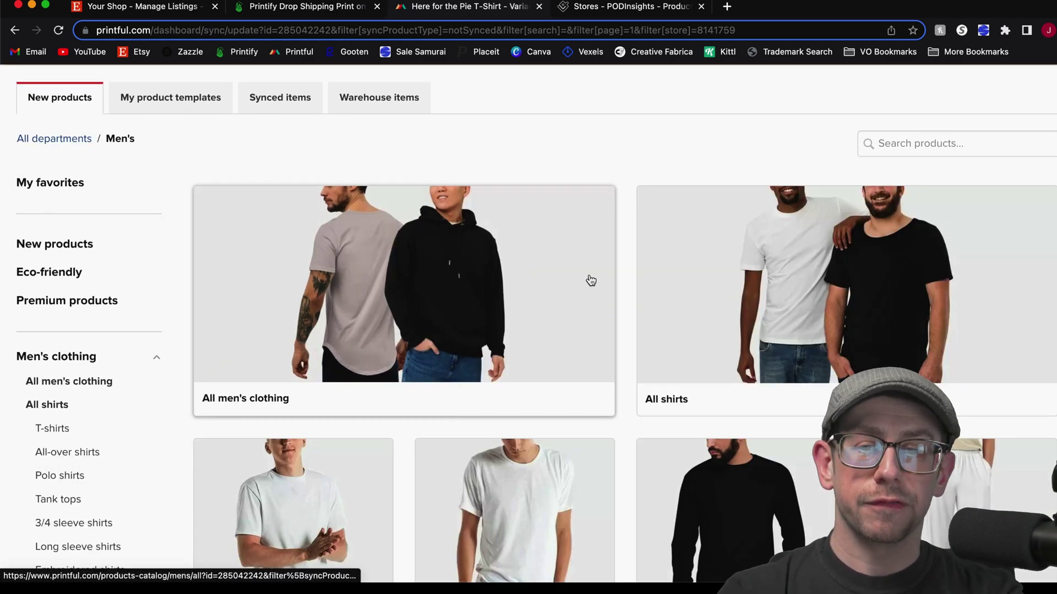
scroll(719, 295, "down", 3)
left_click(456, 358)
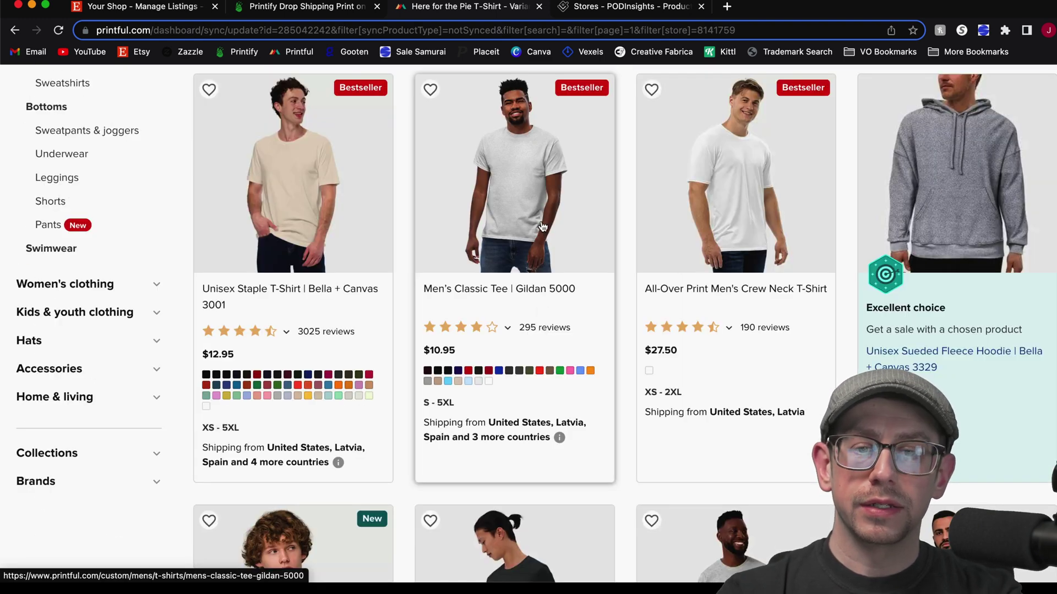
left_click(544, 226)
Configure the Gildan 5000 tee in Black, size 2XL, with DTG printing as the technique
scroll(469, 271, "down", 1)
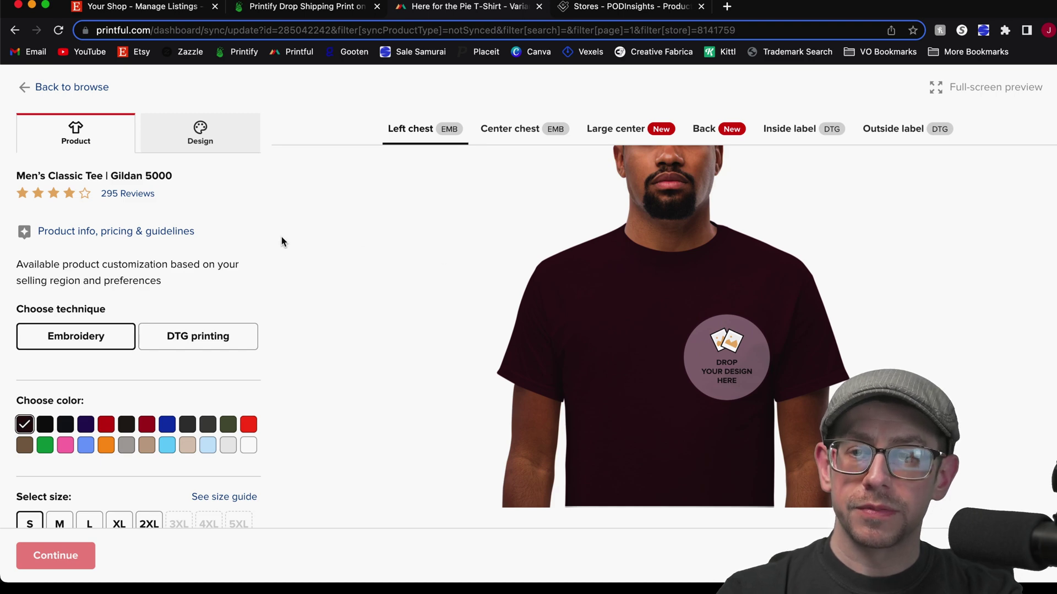
scroll(282, 241, "up", 3)
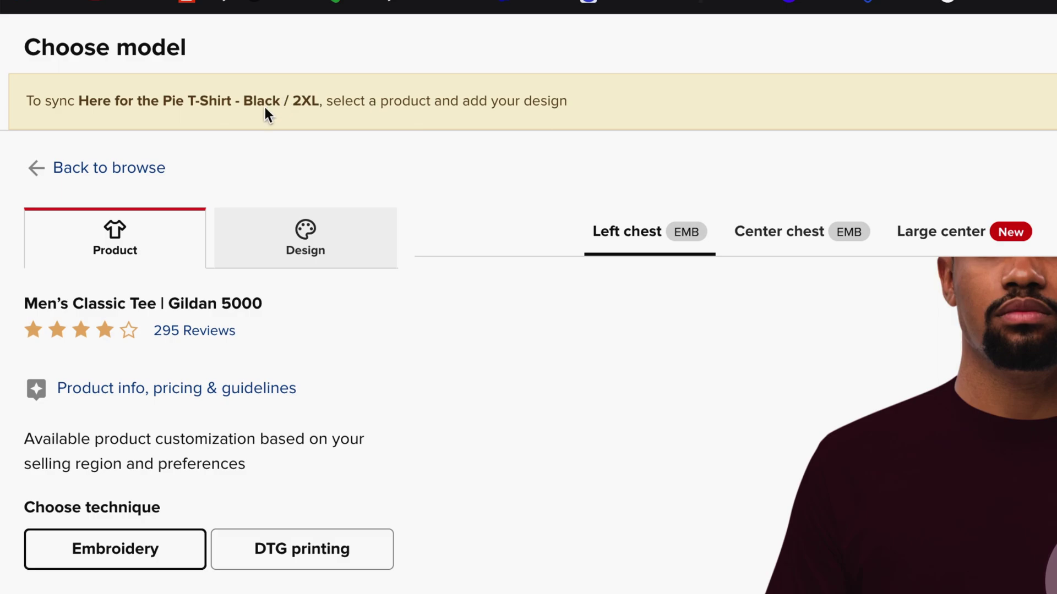
scroll(430, 285, "down", 5)
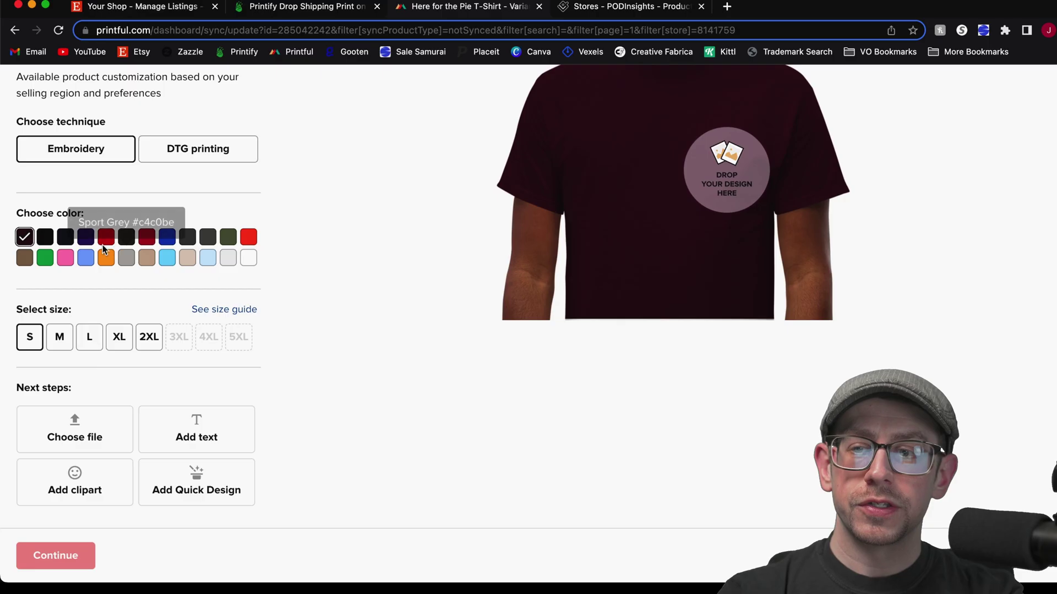
left_click(46, 238)
left_click(154, 348)
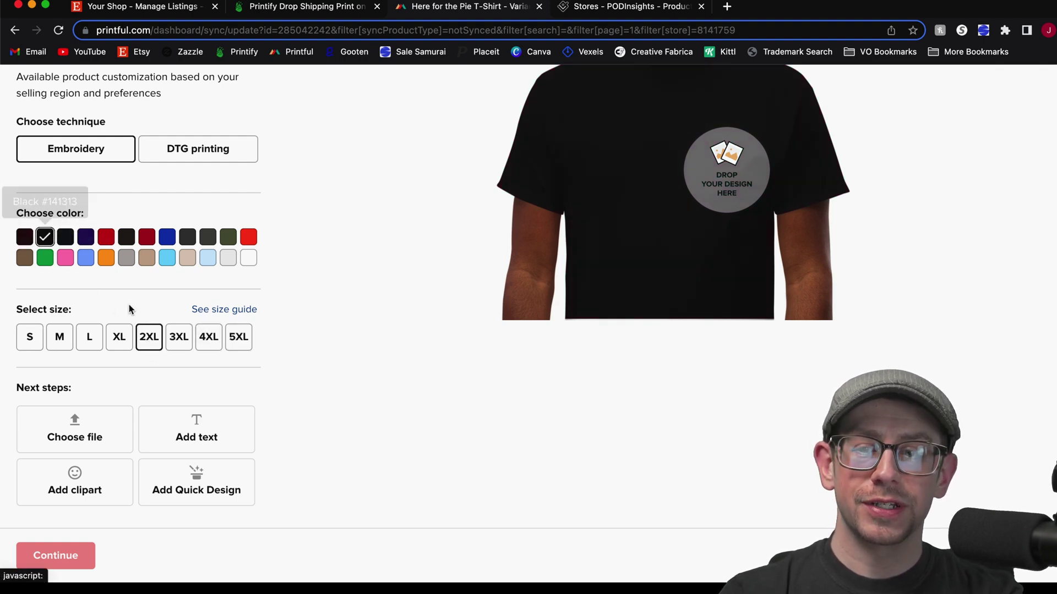
scroll(330, 284, "up", 4)
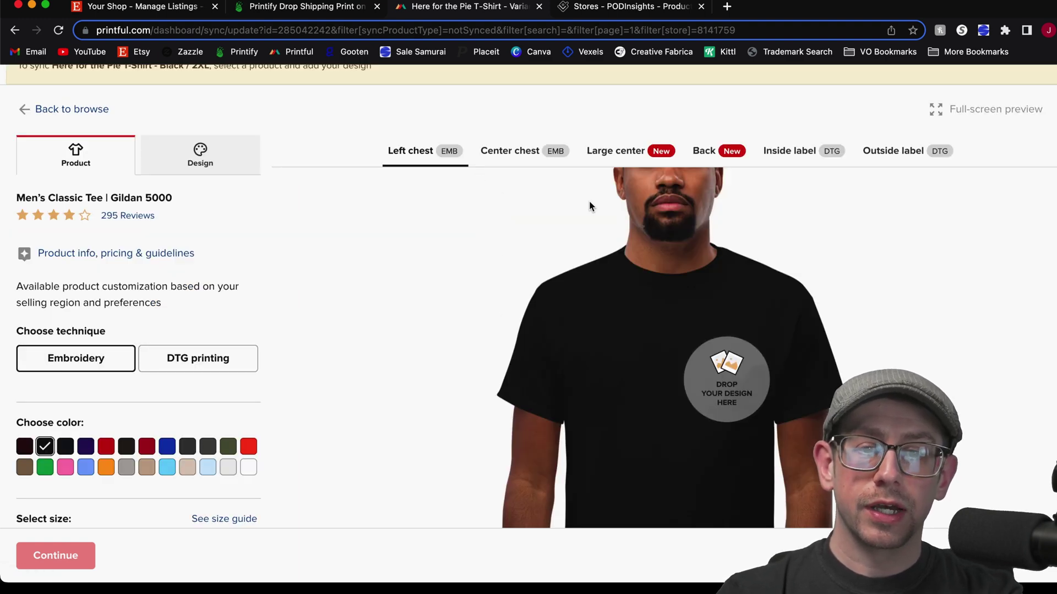
scroll(69, 369, "down", 1)
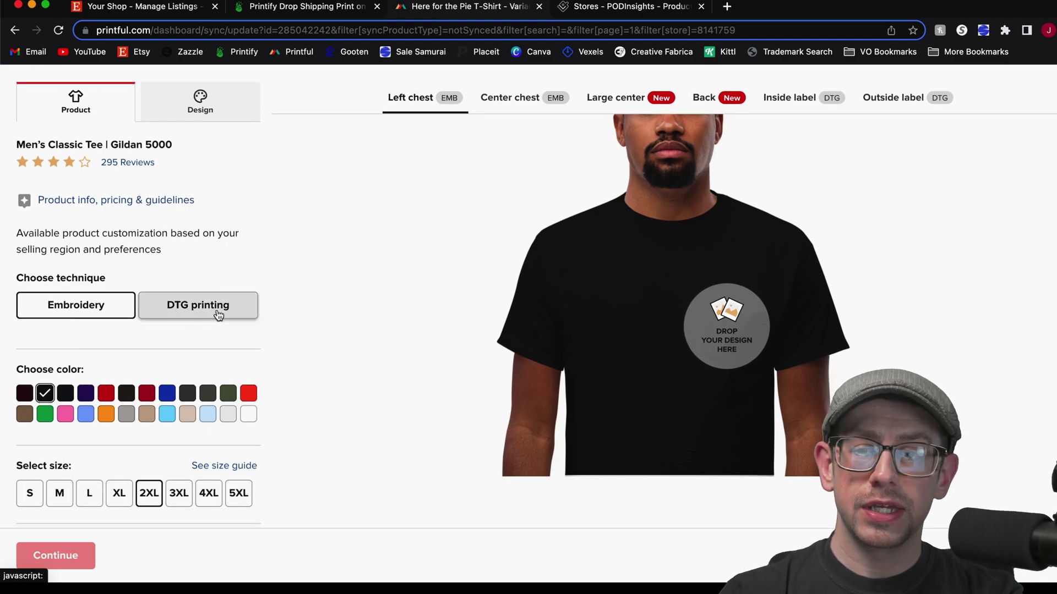
left_click(216, 313)
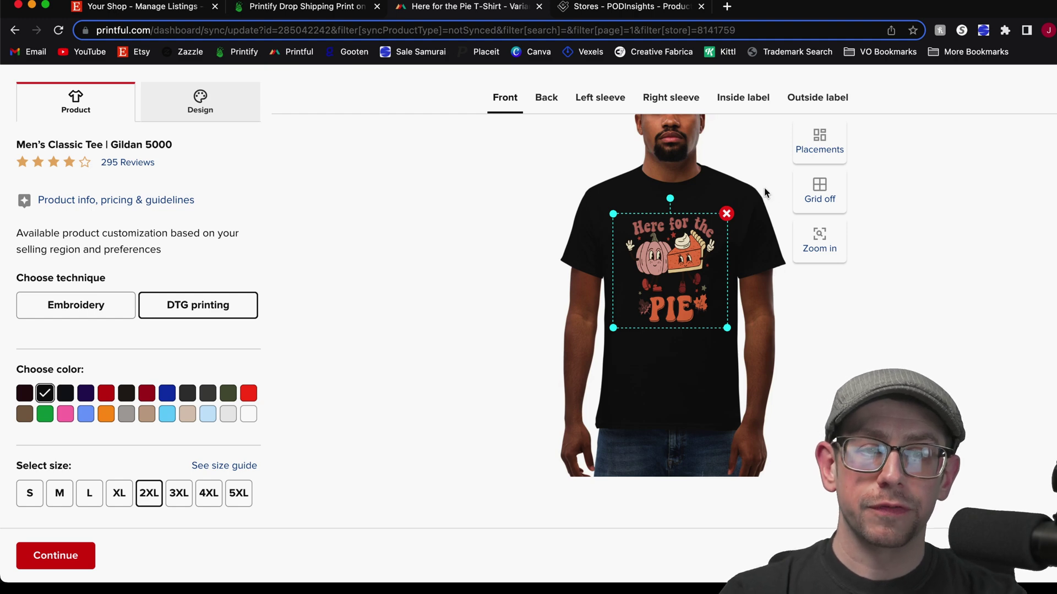
Display the print-area grid, move the Here for the Pie design slightly higher on the shirt front, and continue to sync the Black / 2XL variant
left_click(820, 190)
mouse_move(697, 269)
left_mouse_down()
mouse_move(699, 259)
mouse_move(709, 281)
mouse_move(704, 270)
left_mouse_up()
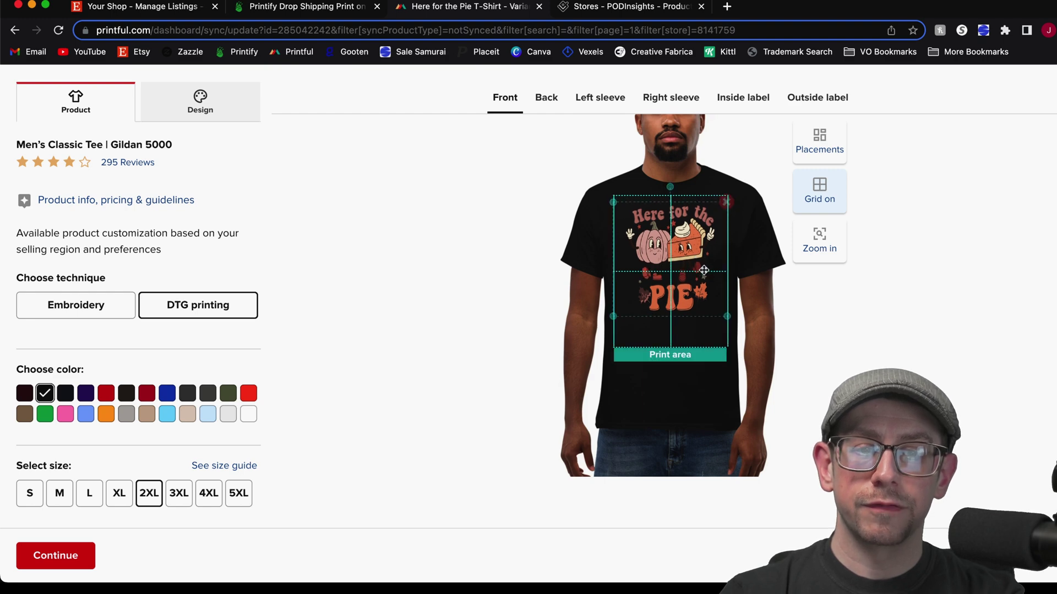
left_click(43, 554)
scroll(484, 352, "down", 3)
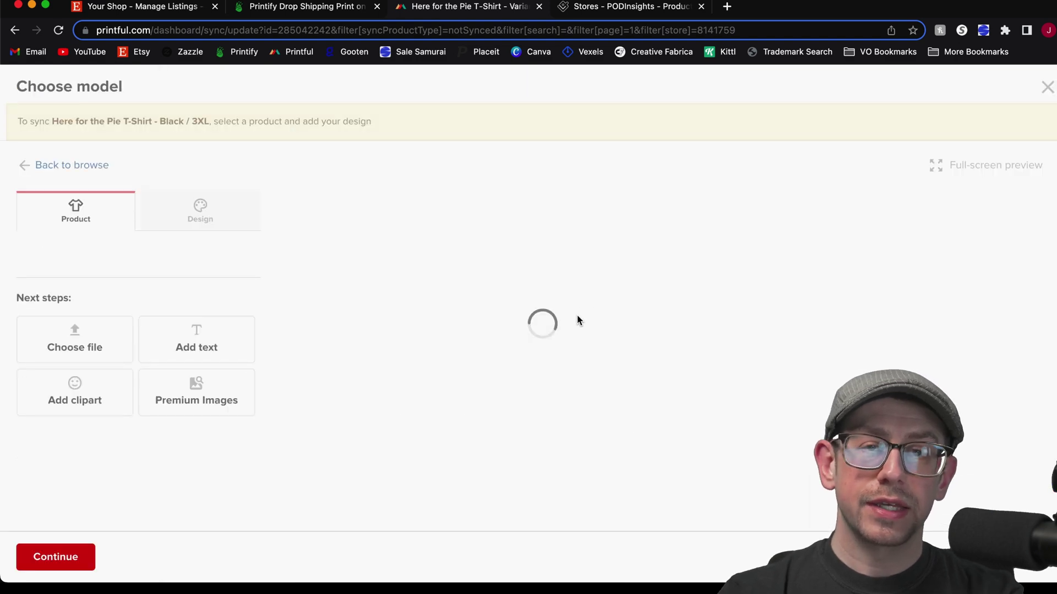
Set the Gildan 5000 tee's size to 3XL for the Black / 3XL variant and continue with it
scroll(495, 300, "down", 3)
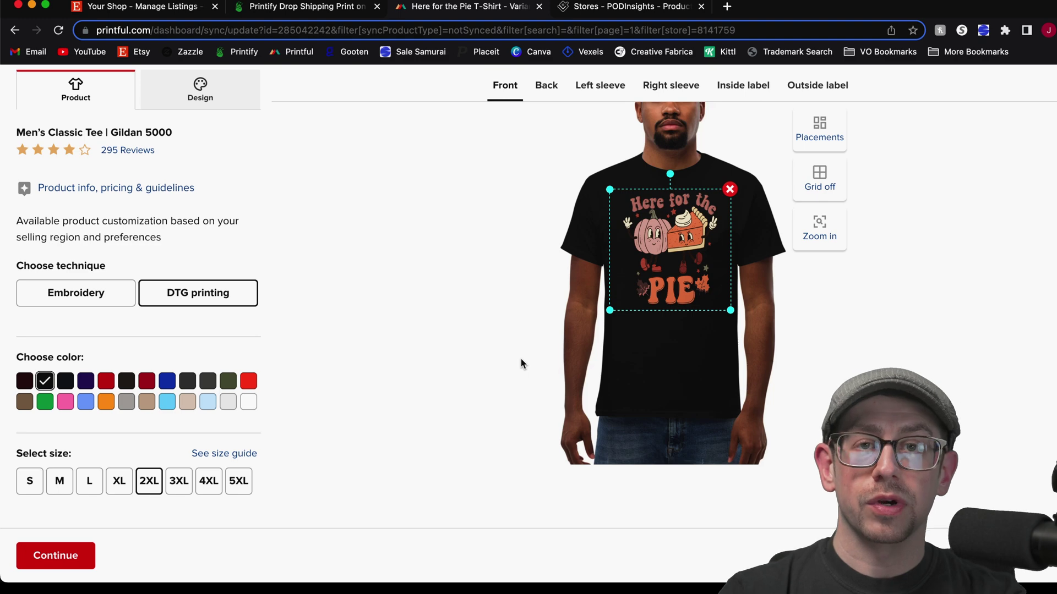
scroll(523, 361, "up", 2)
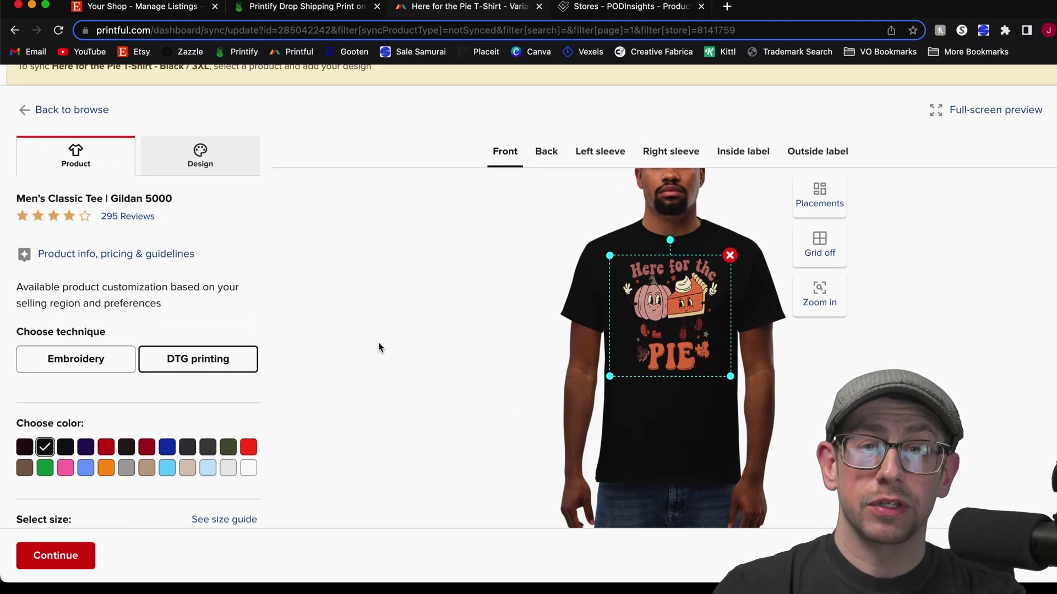
scroll(377, 342, "up", 1)
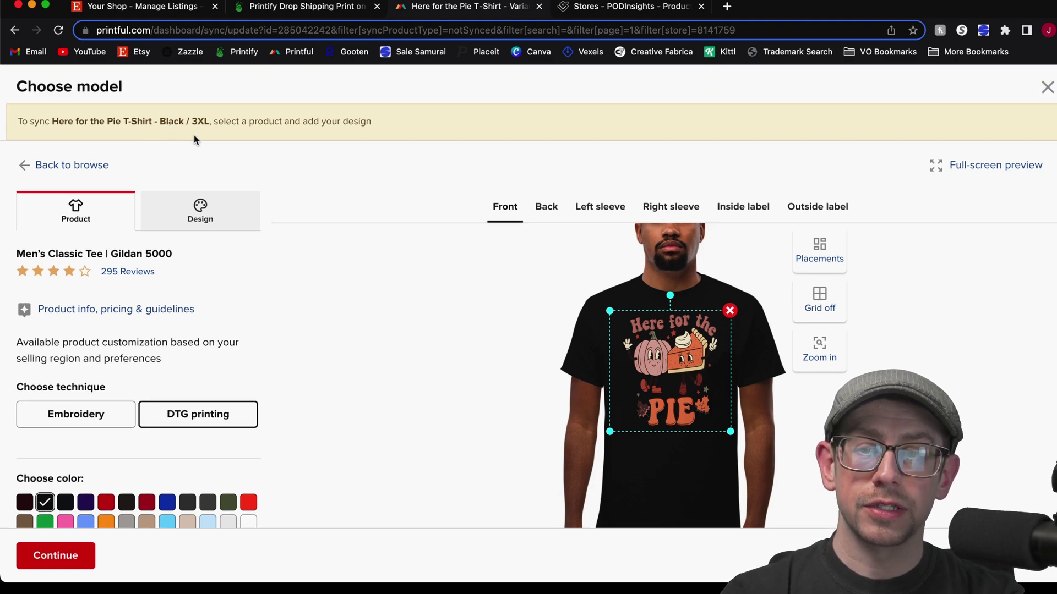
scroll(631, 343, "down", 2)
scroll(106, 355, "down", 5)
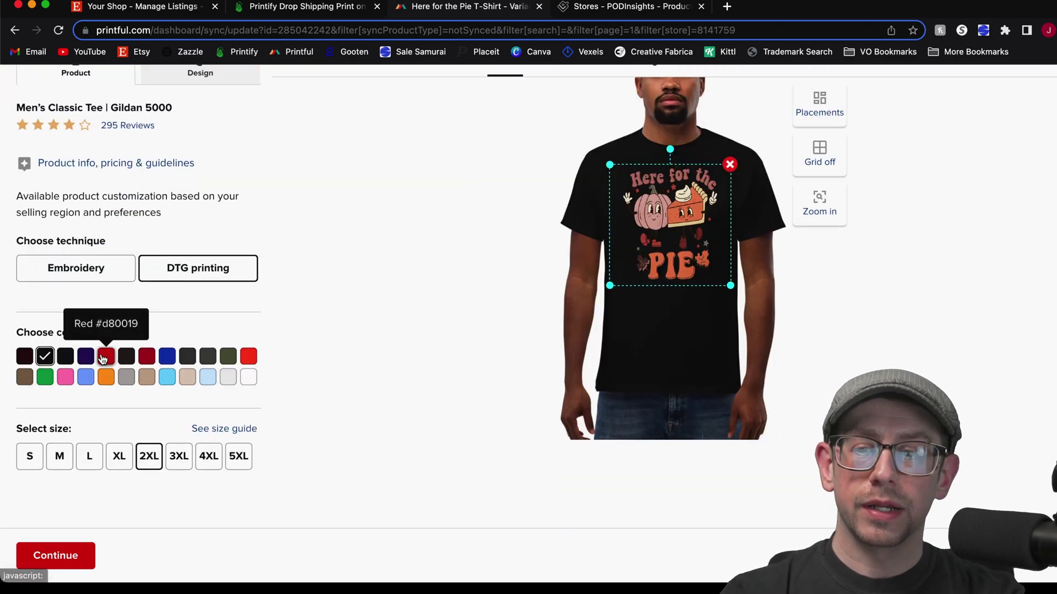
left_click(179, 442)
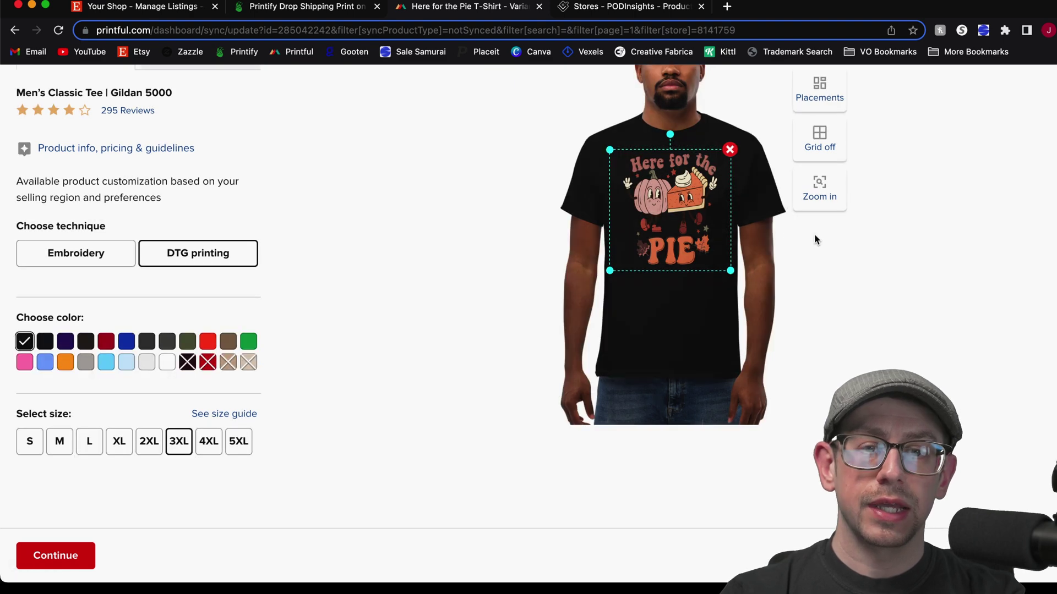
left_click(55, 555)
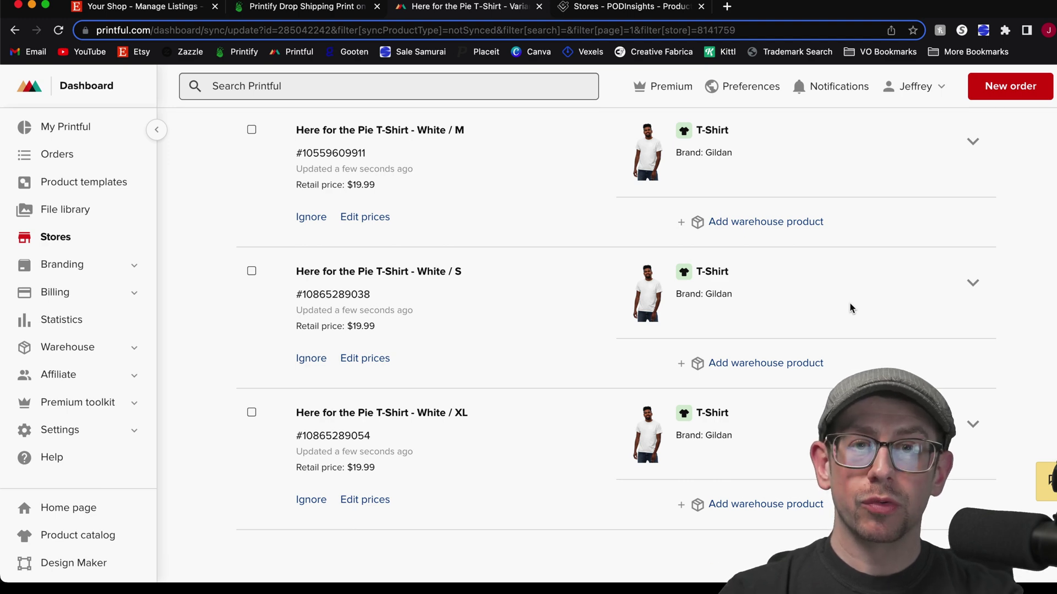
Return to the PODInsights store's products in Printful and check the synced Here for the Pie T-Shirt
scroll(850, 307, "up", 10)
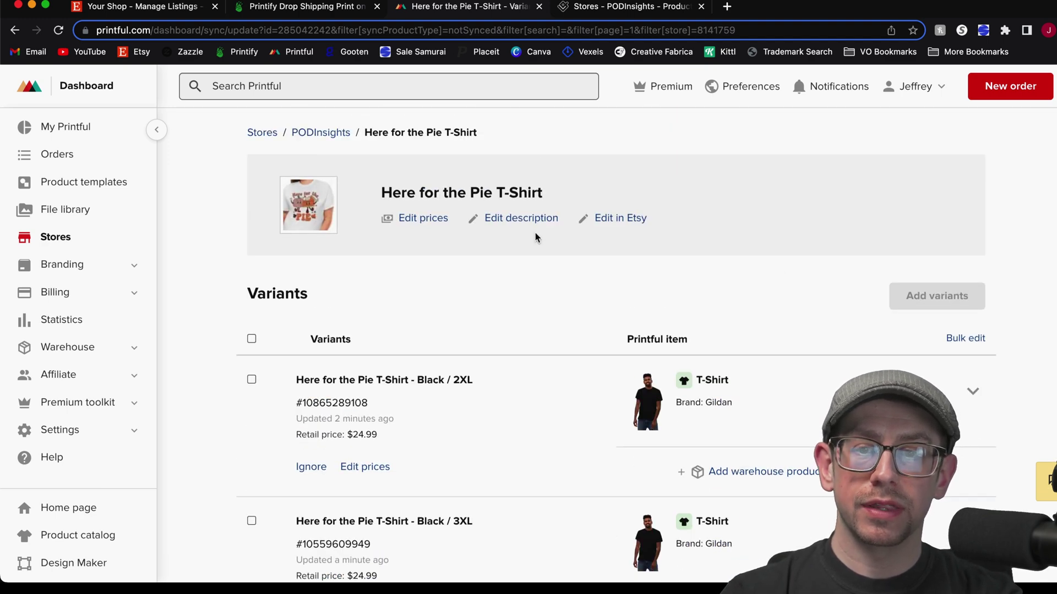
left_click(331, 138)
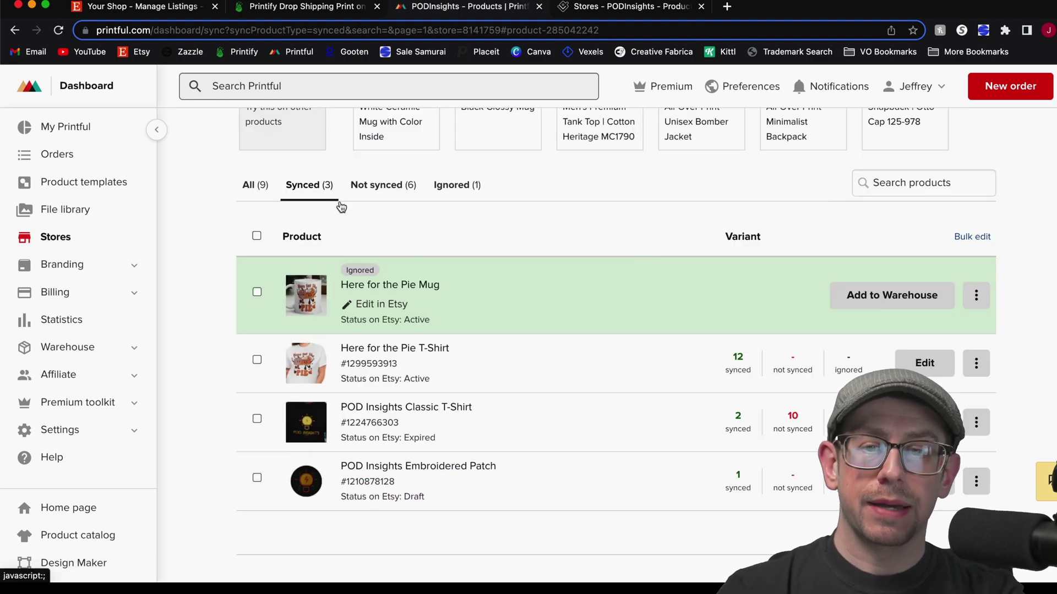
scroll(556, 347, "down", 1)
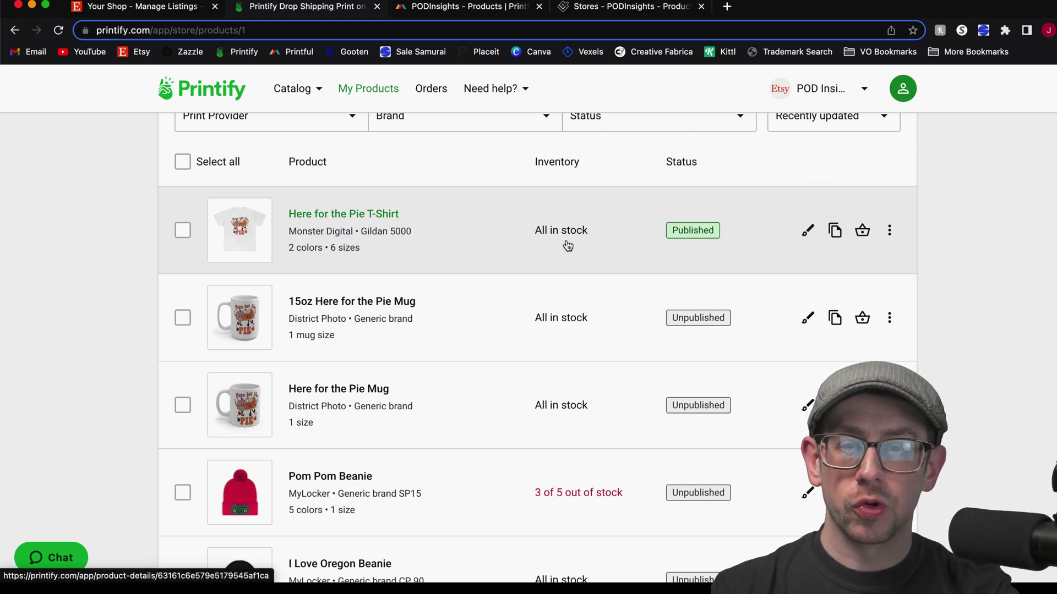
Look over the further actions for the Here for the Pie T-Shirt in Printify, and open the Here for the Pie Mug listing in Etsy
left_click(889, 230)
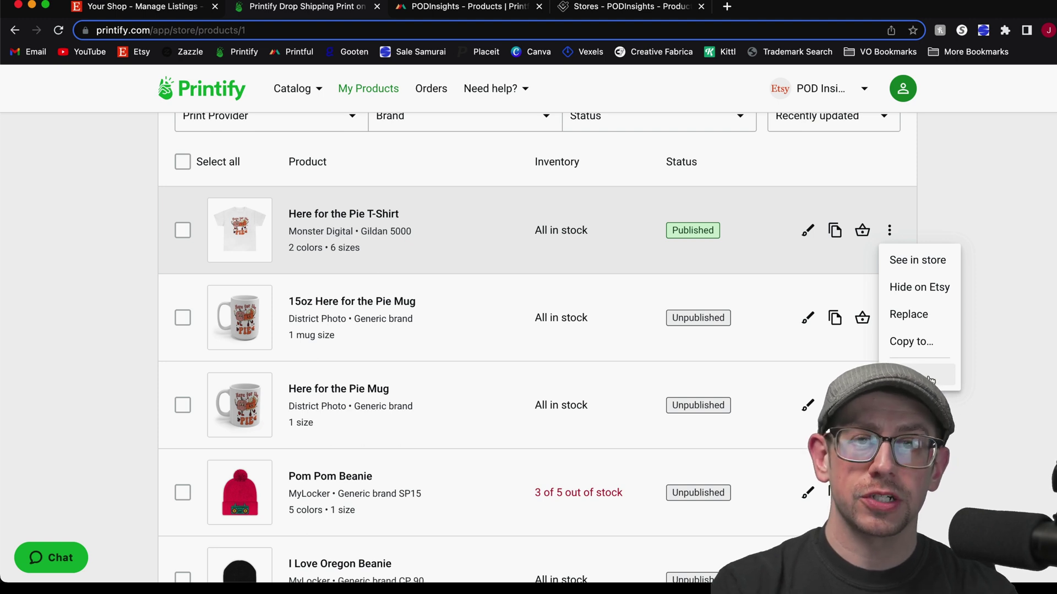
left_click(916, 249)
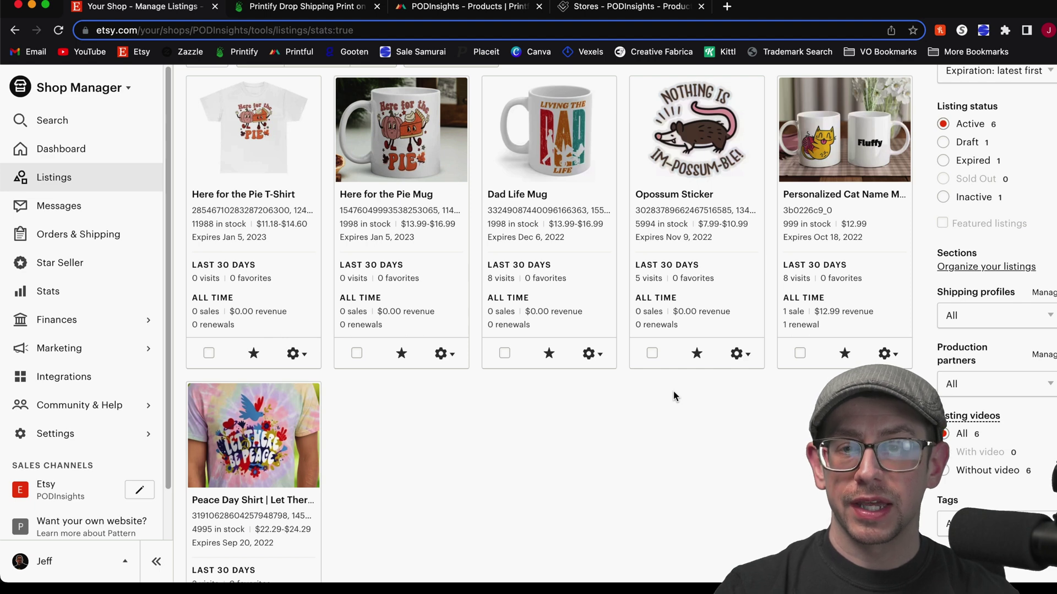
left_click(417, 166)
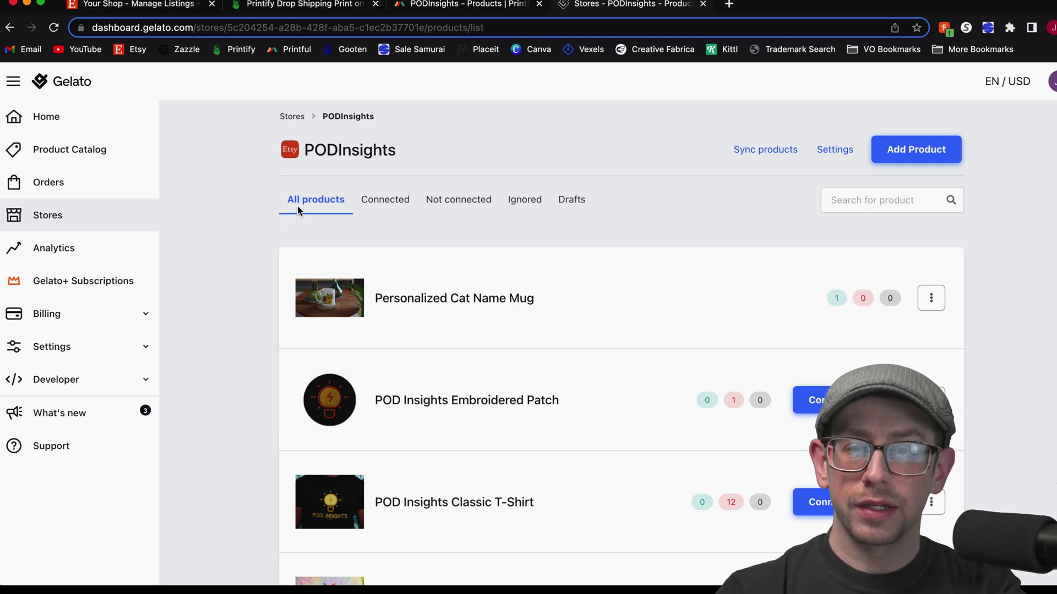
Show the not connected products in Gelato's PODInsights store and check the variant connection counts of the Here for the Pie Mug
left_click(449, 205)
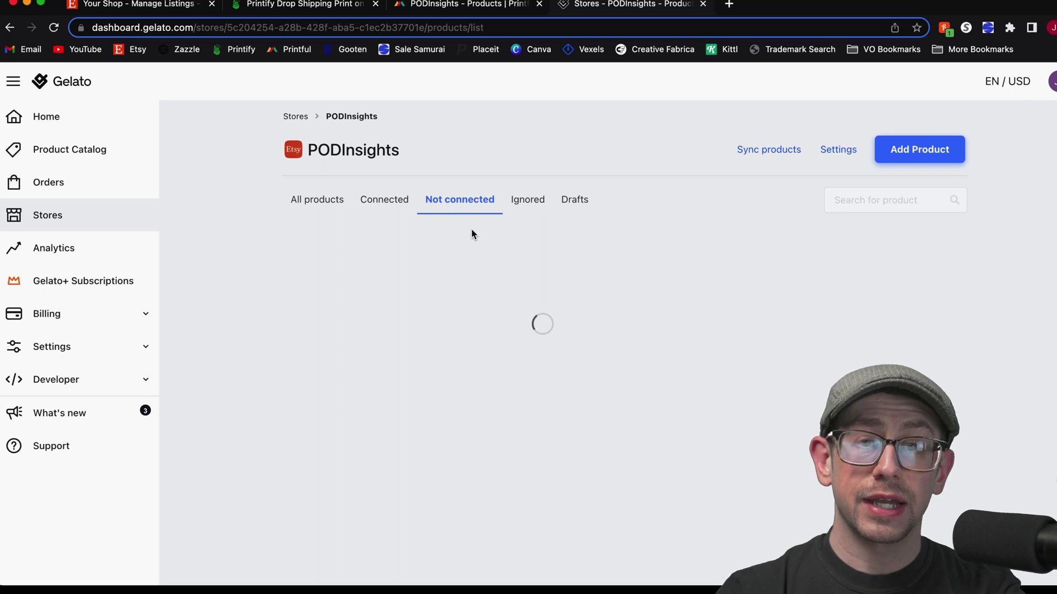
scroll(485, 231, "down", 3)
scroll(471, 192, "down", 3)
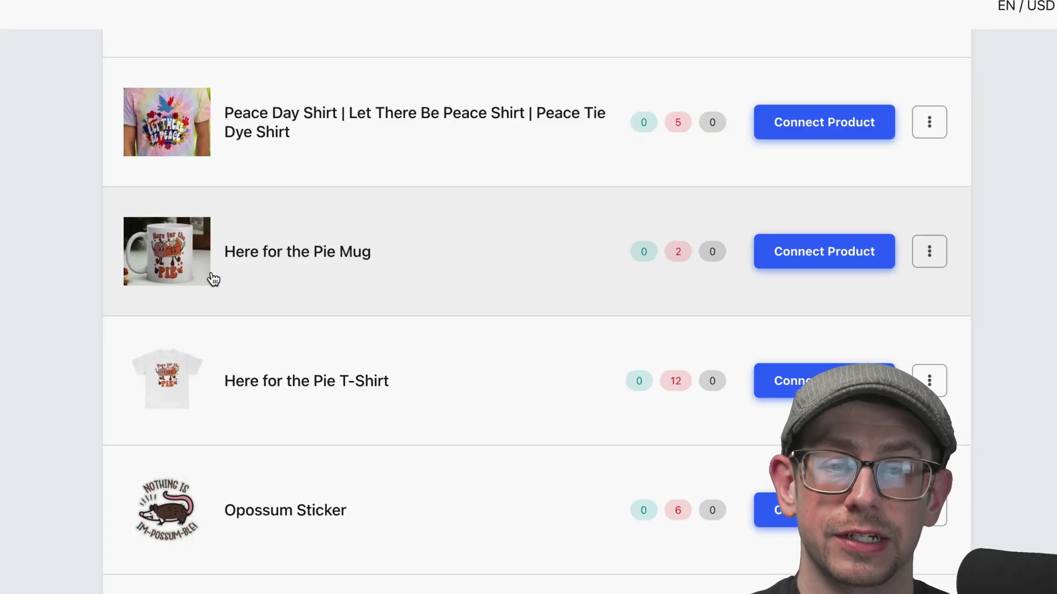
mouse_move(748, 277)
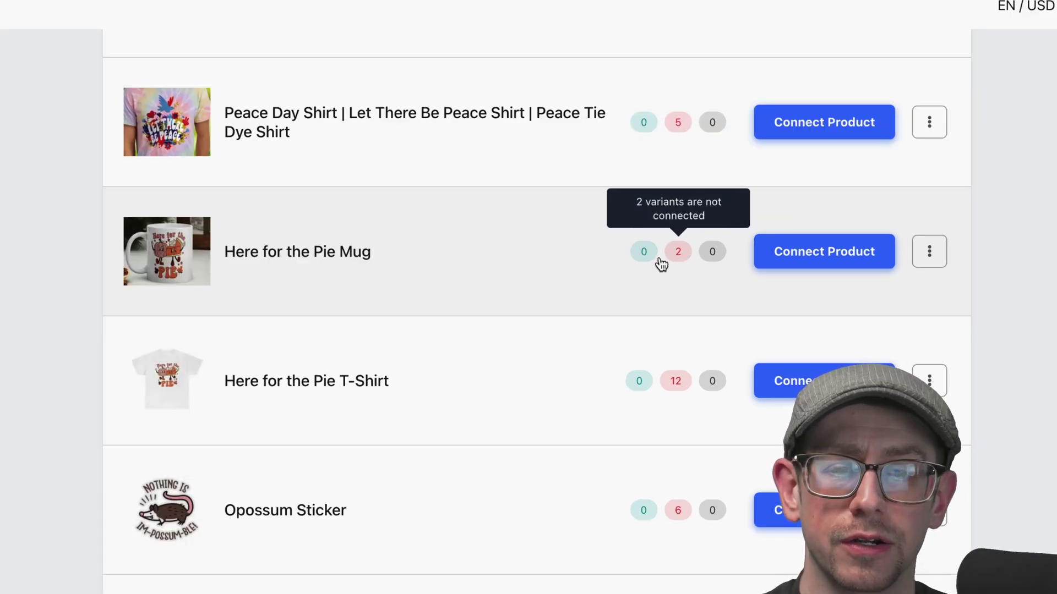
mouse_move(648, 264)
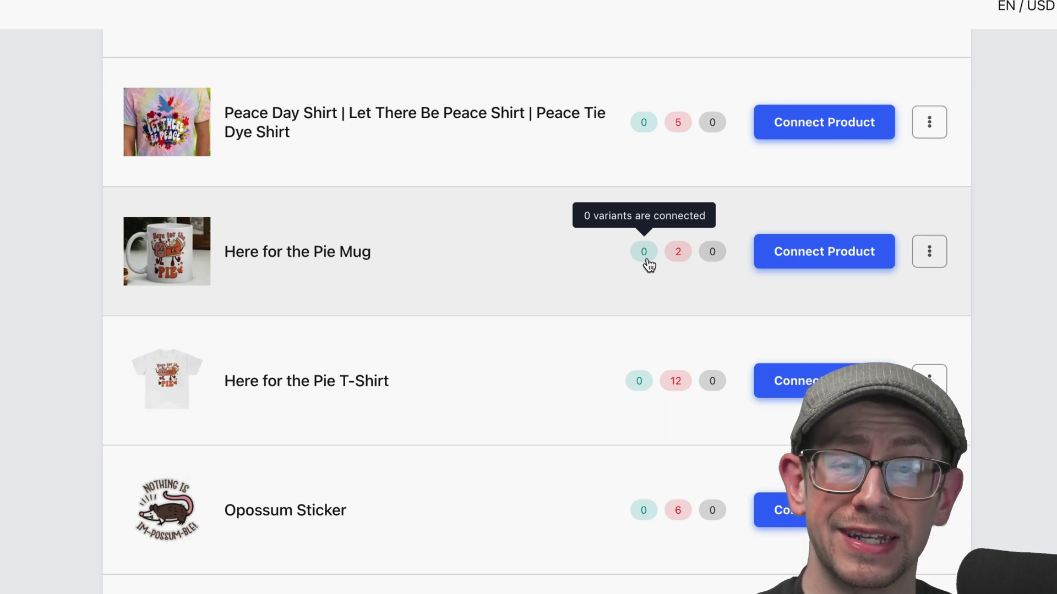
mouse_move(682, 260)
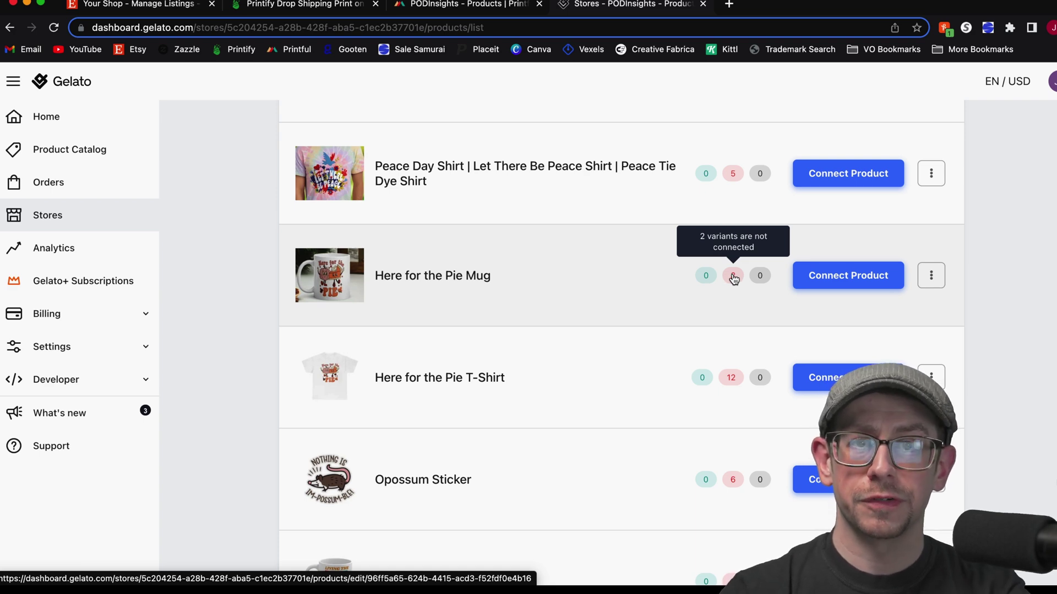
scroll(844, 250, "down", 1)
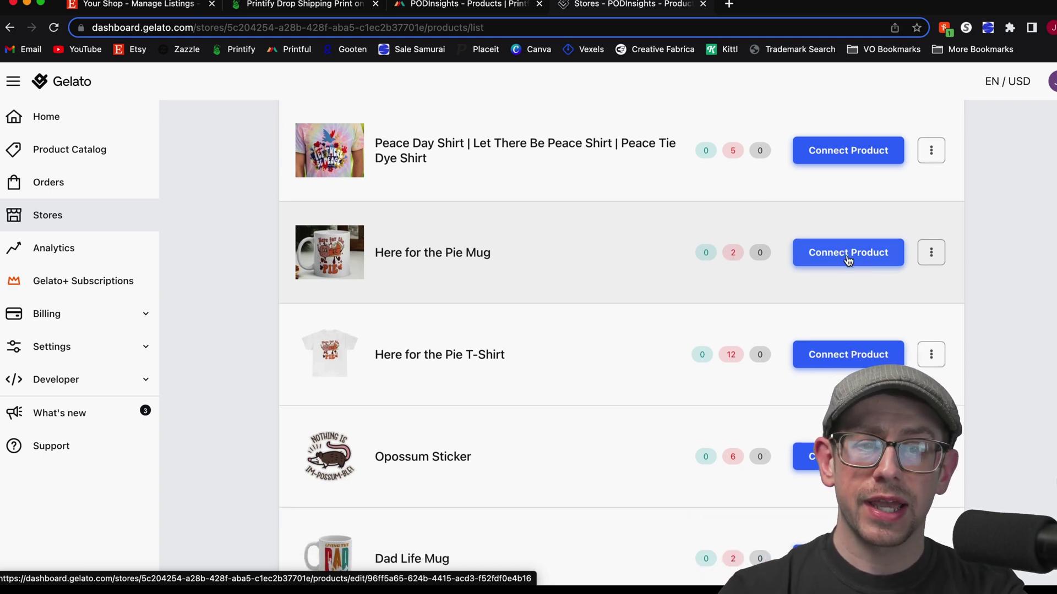
Start connecting the Here for the Pie Mug and choose the White 11oz Ceramic Mug from the mugs category as its product
left_click(848, 255)
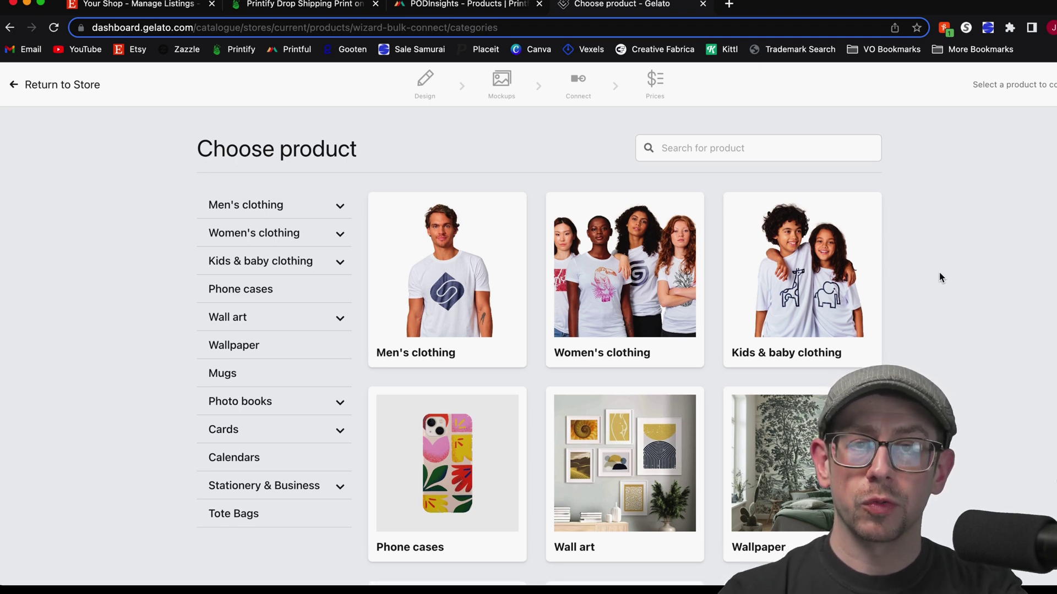
scroll(940, 277, "down", 1)
scroll(939, 276, "down", 10)
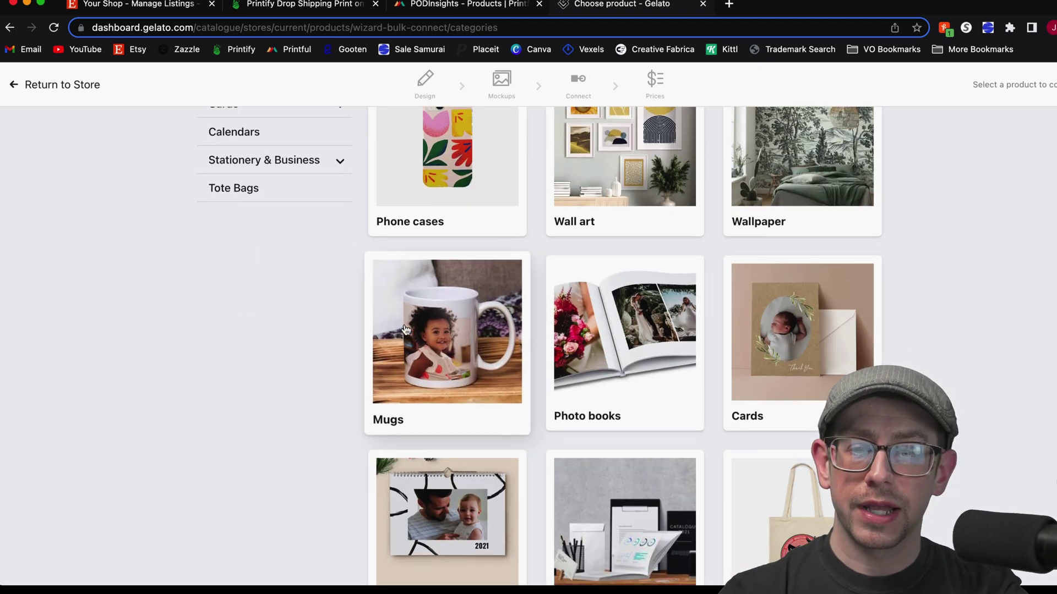
left_click(448, 331)
scroll(929, 313, "down", 4)
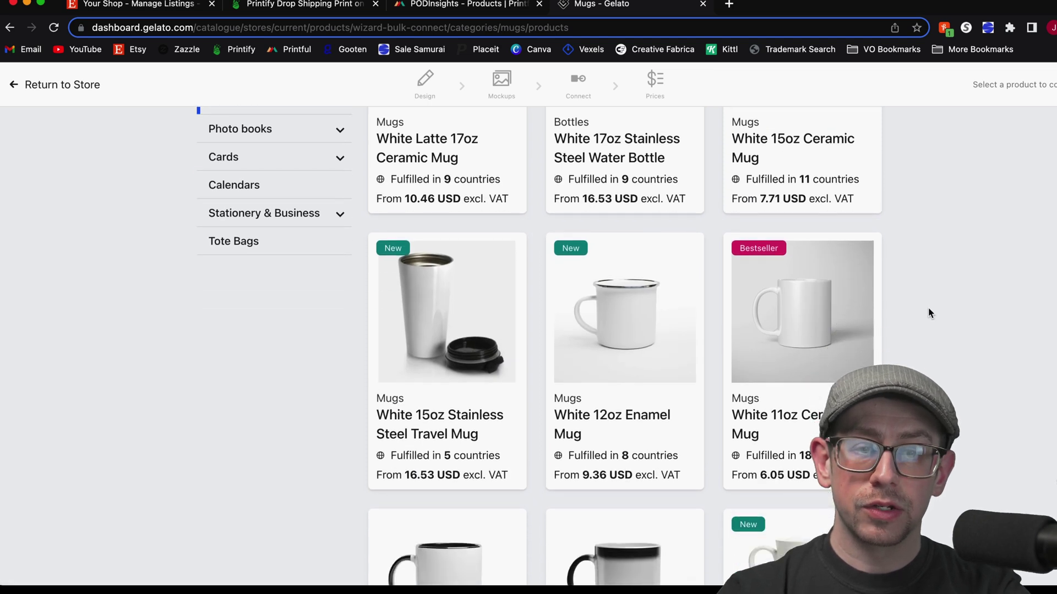
left_click(833, 309)
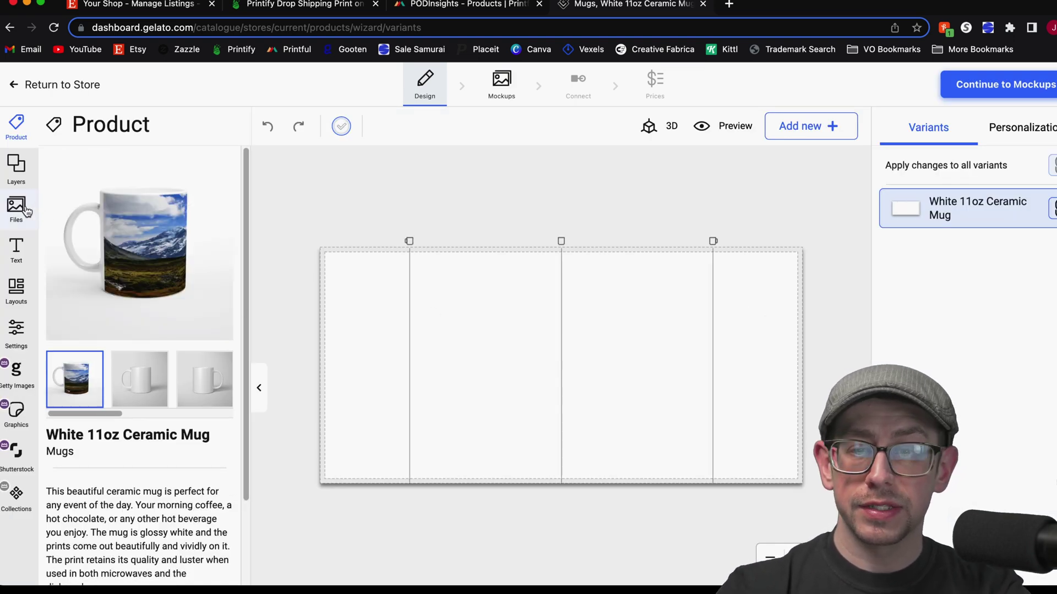
Proceed to the mockups, choose the one with two mugs on a checkered tablecloth, and continue to the variant connection
left_click(1001, 84)
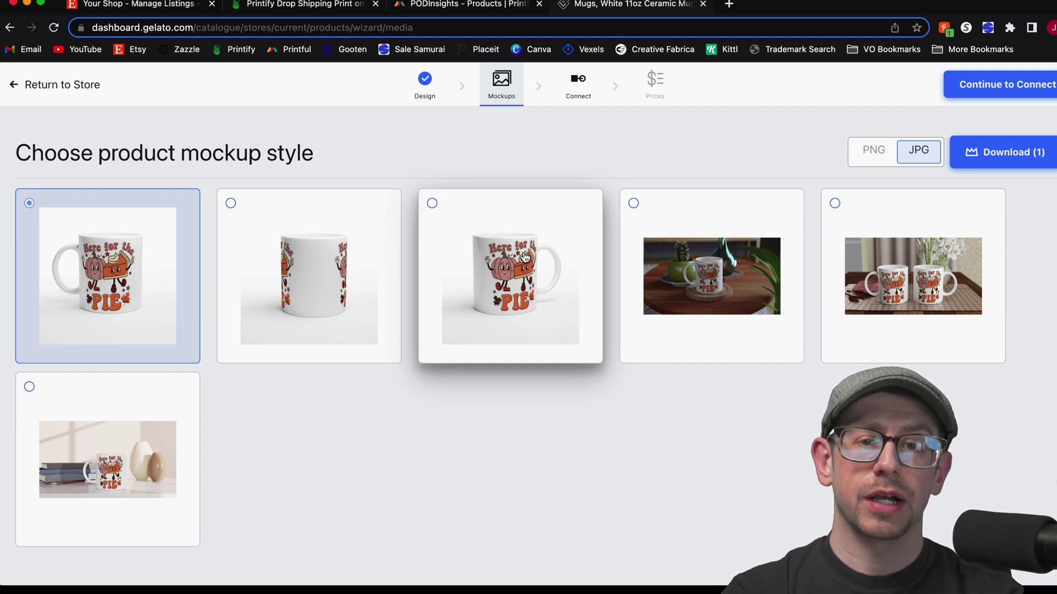
left_click(913, 264)
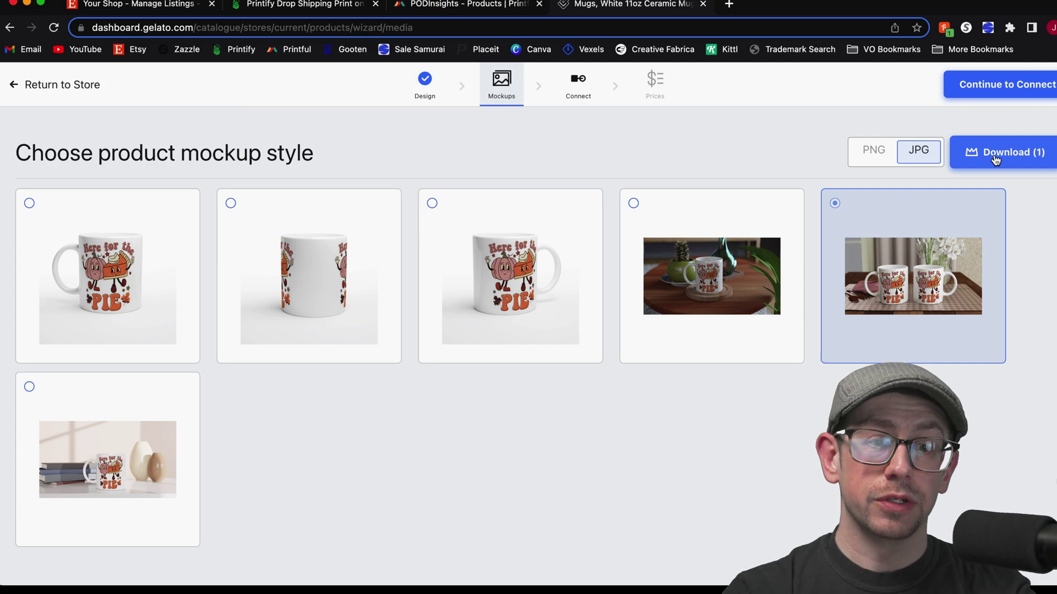
left_click(801, 309)
left_click(890, 297)
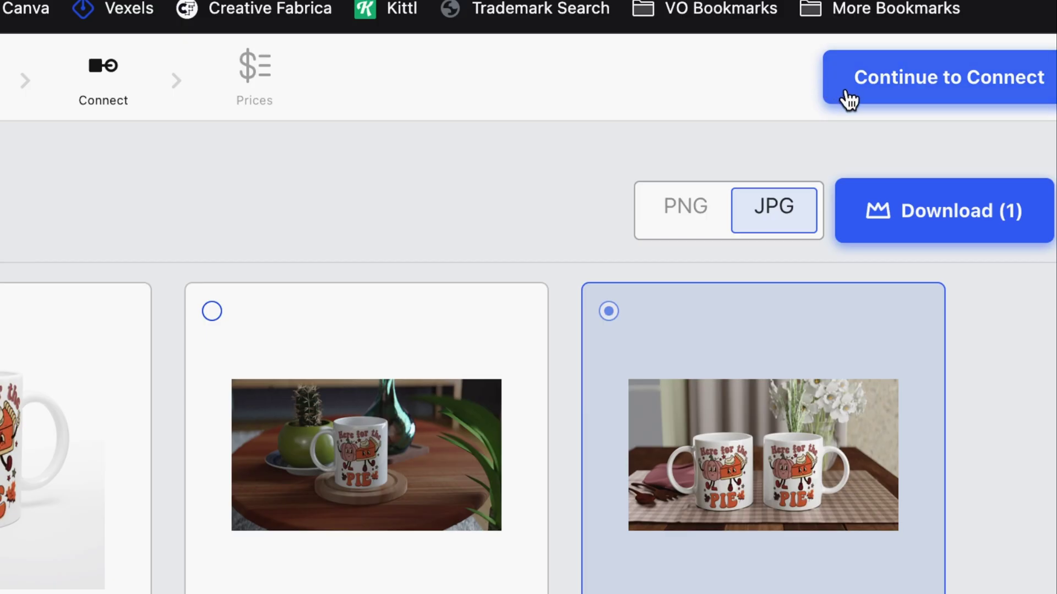
left_click(847, 94)
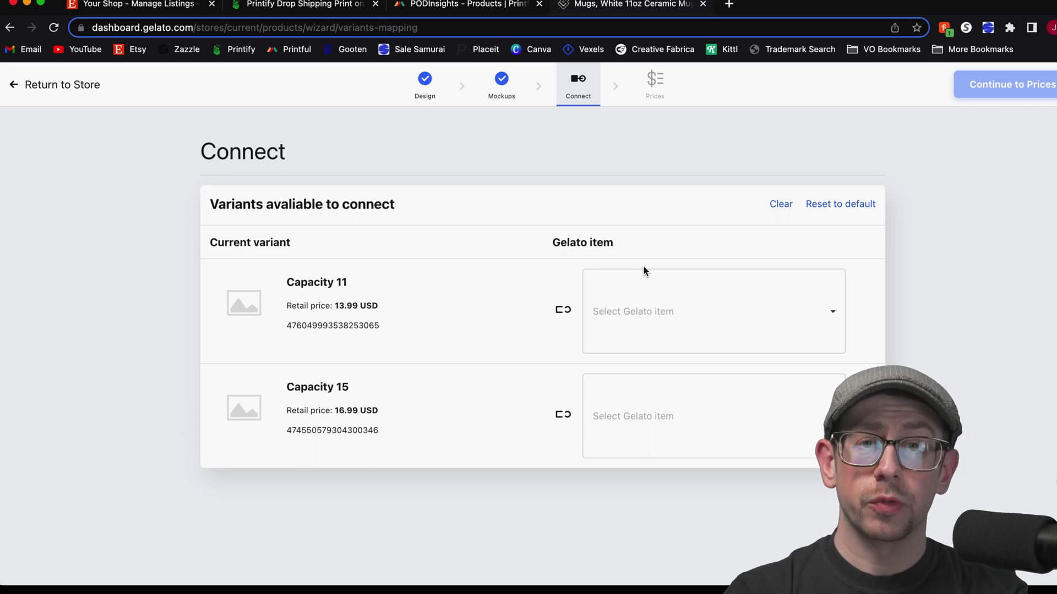
Connect the Capacity 11 variant to the White 11oz Ceramic Mug and continue to the prices
left_click(727, 310)
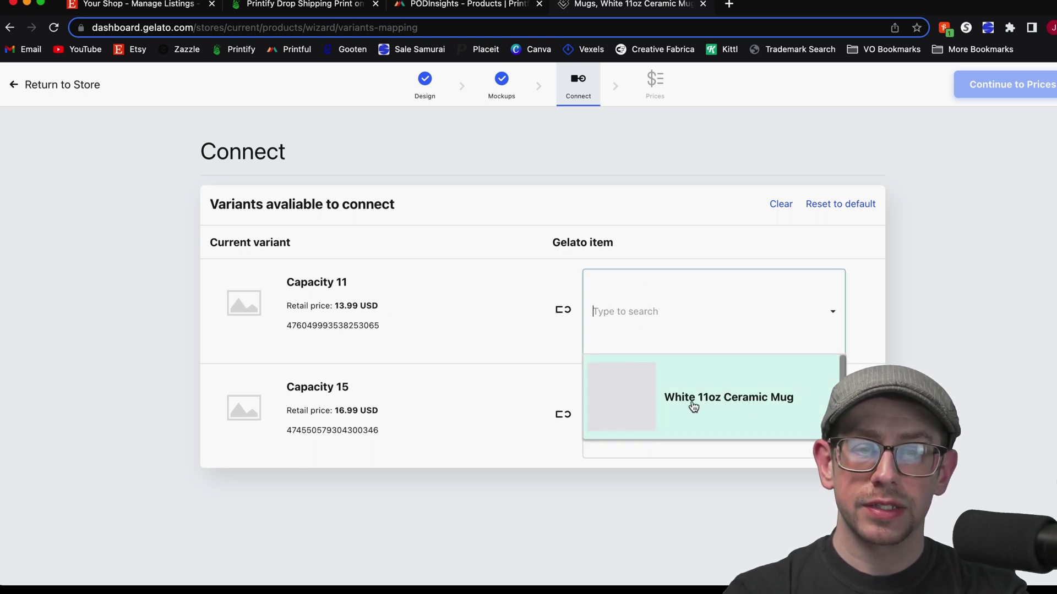
left_click(706, 414)
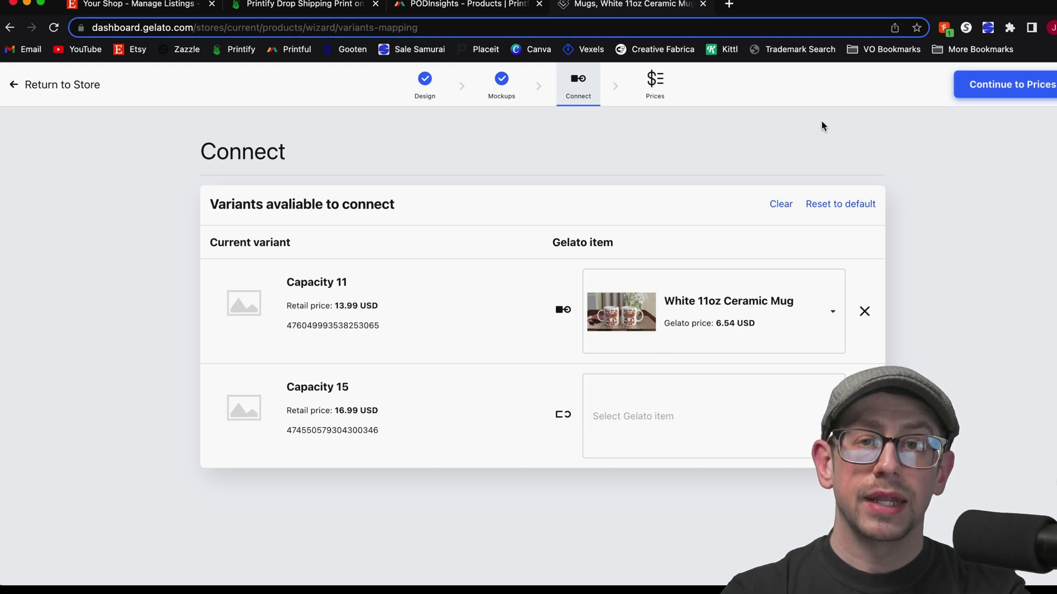
left_click(979, 98)
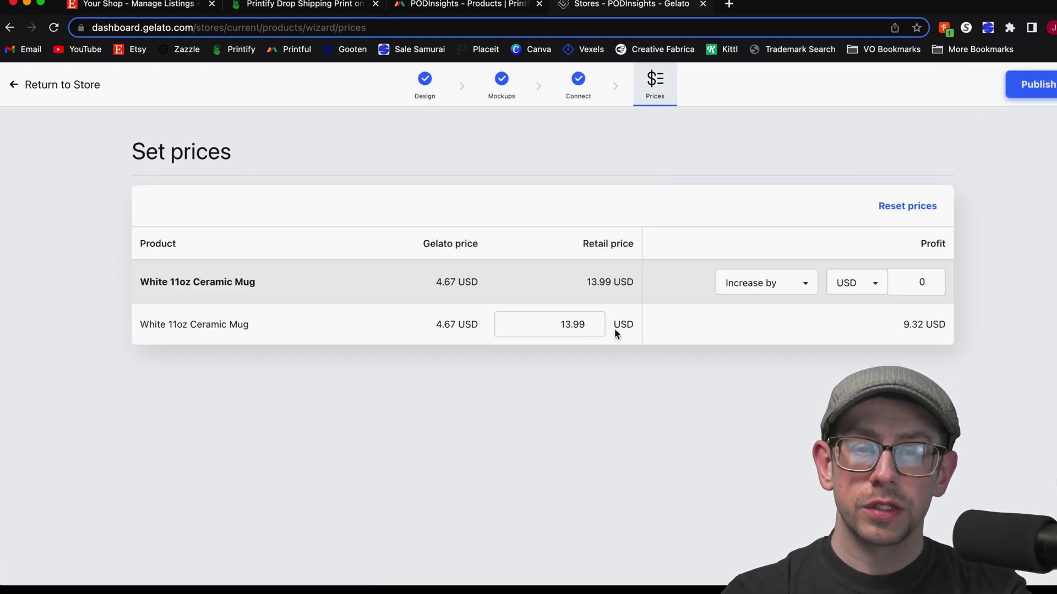
Publish the connected mug at a retail price of 13.99 USD and check its entry in the store's product list
double_click(547, 325)
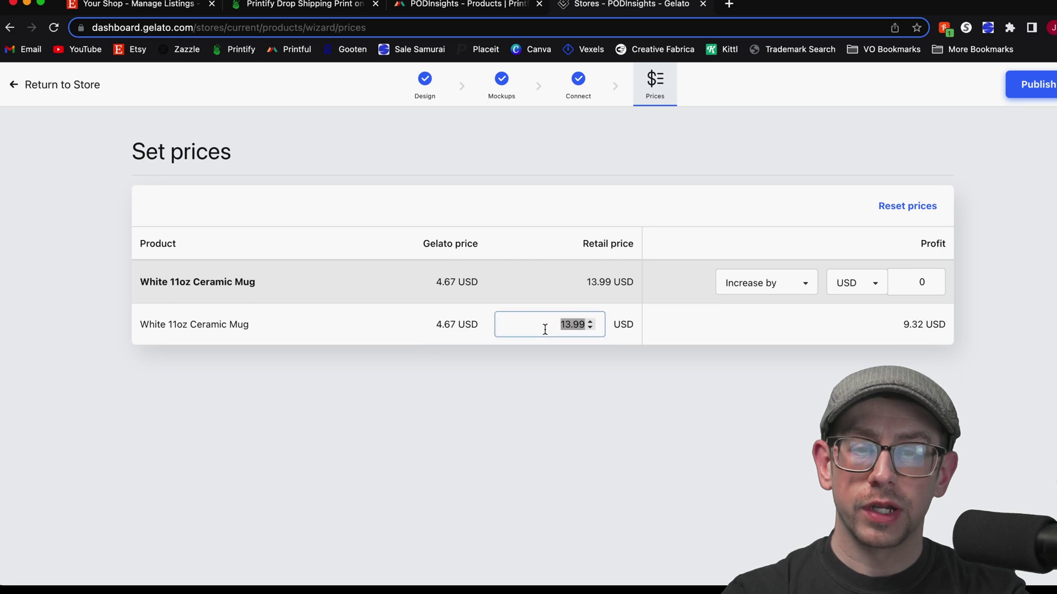
left_click(578, 378)
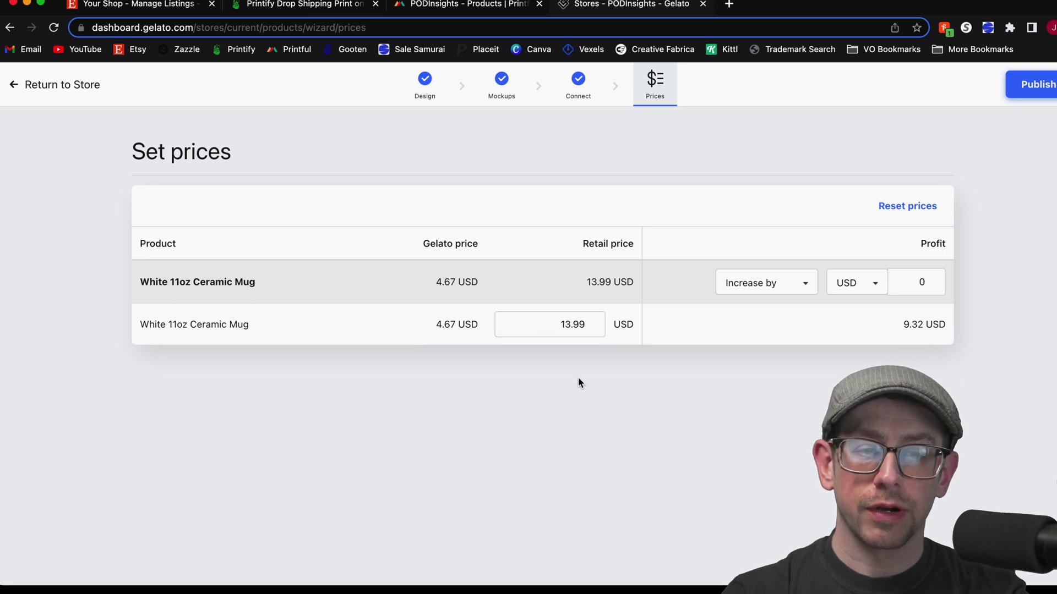
left_click(1039, 88)
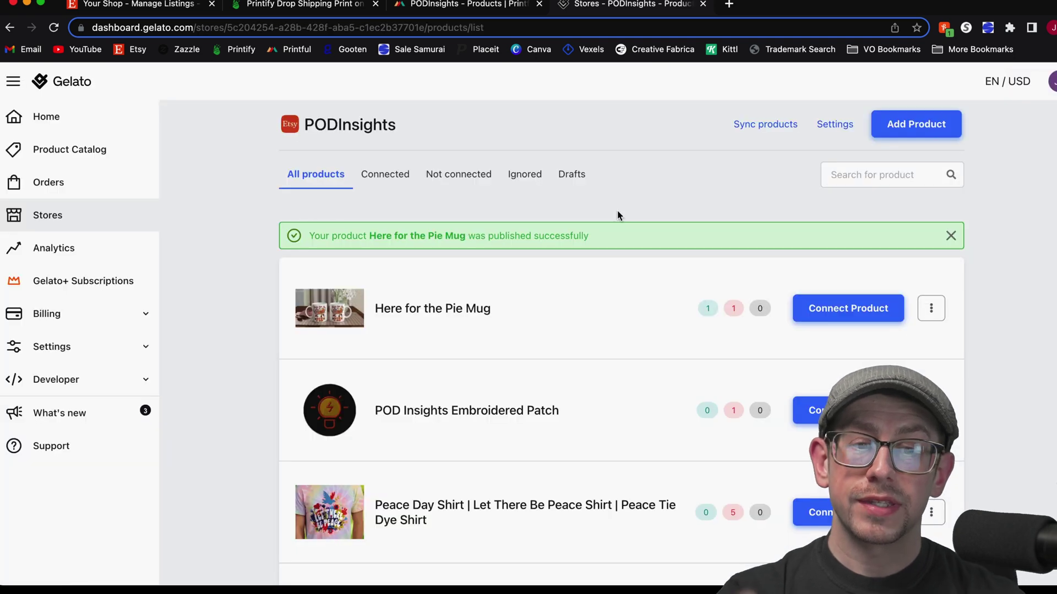
scroll(618, 216, "down", 2)
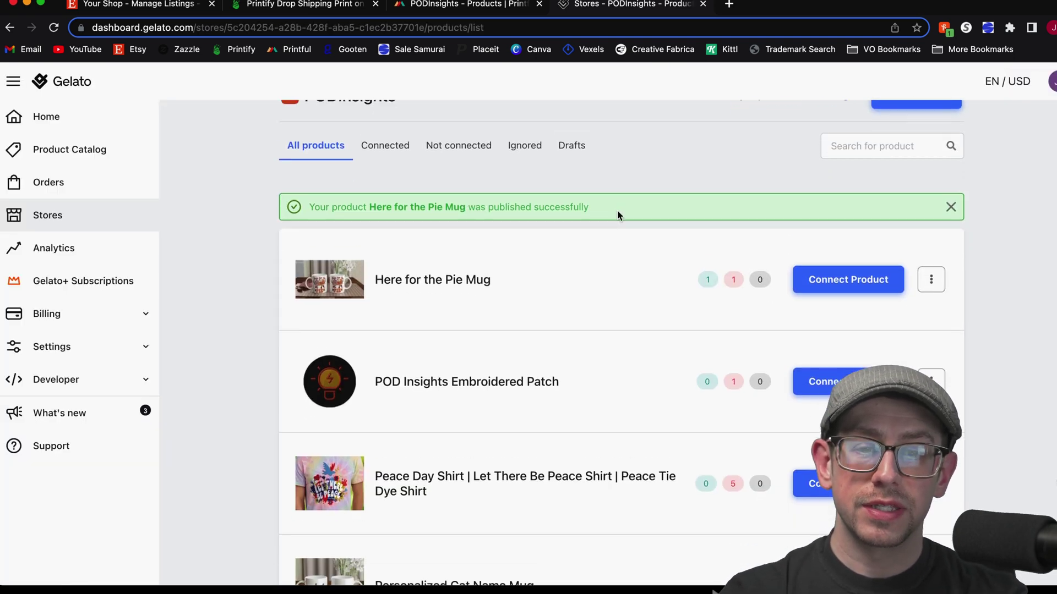
Review the Here for the Pie Mug's variant connections on its product page and in the PODInsights store's product list
mouse_move(708, 263)
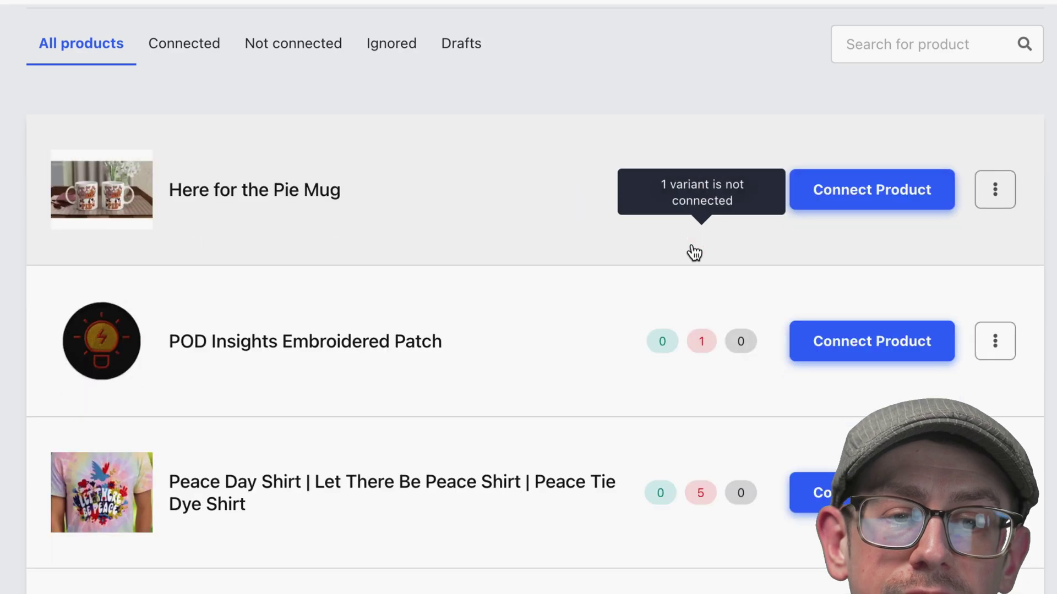
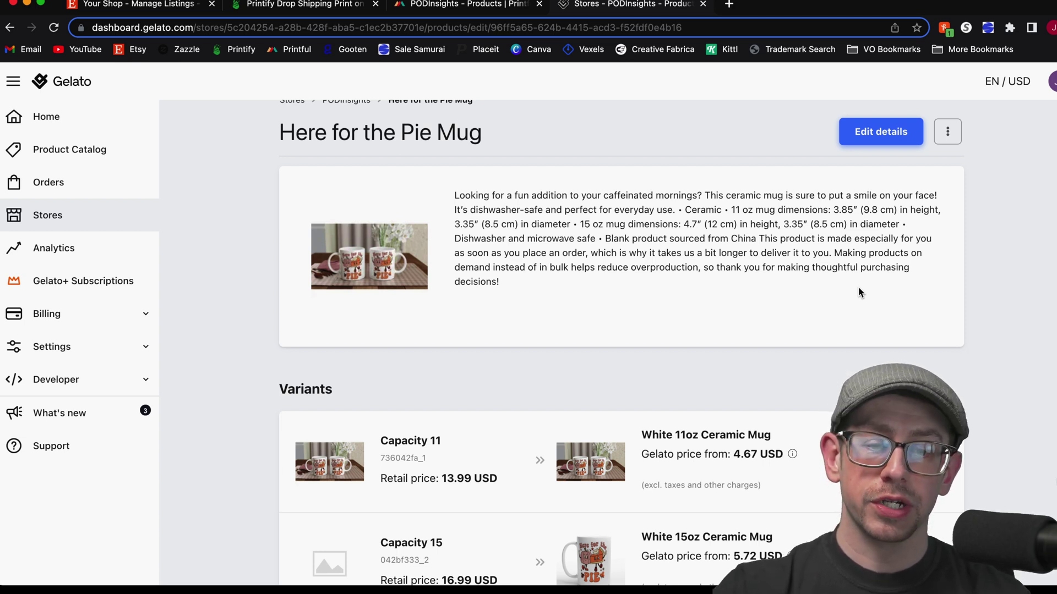
scroll(859, 292, "down", 2)
scroll(851, 302, "down", 1)
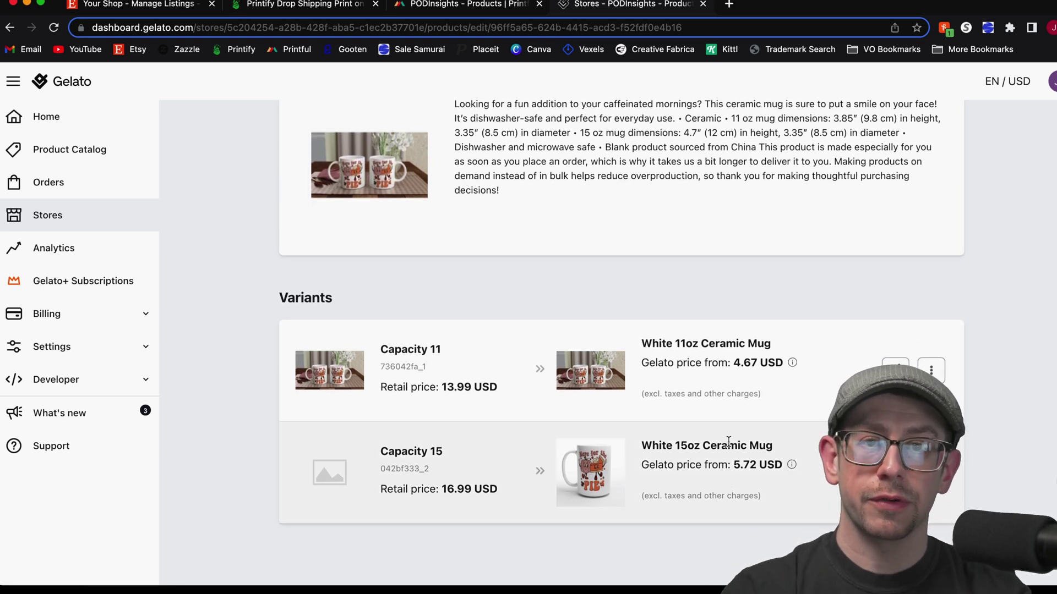
scroll(728, 442, "up", 3)
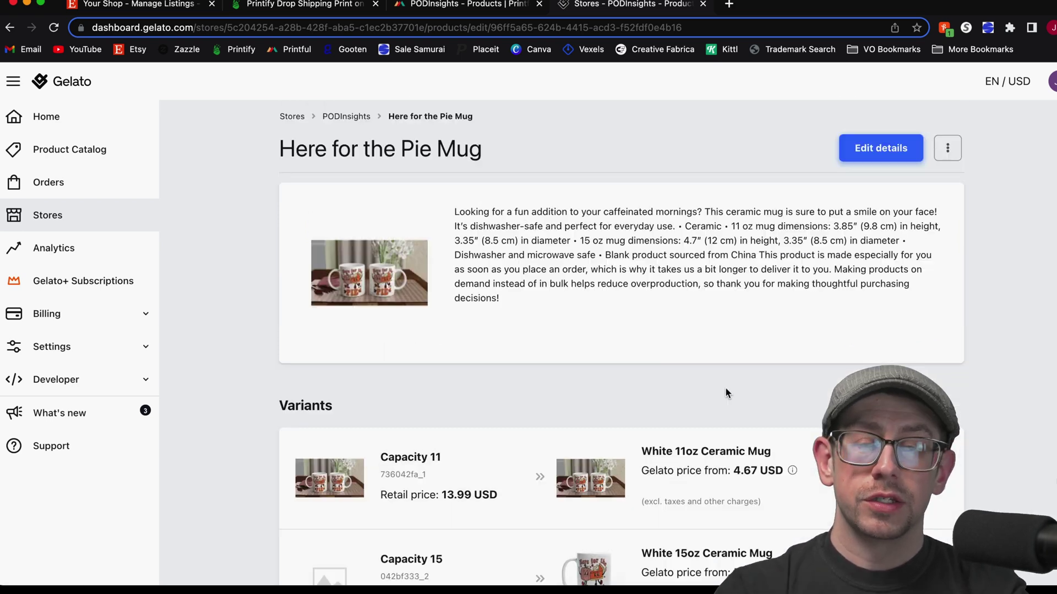
left_click(353, 117)
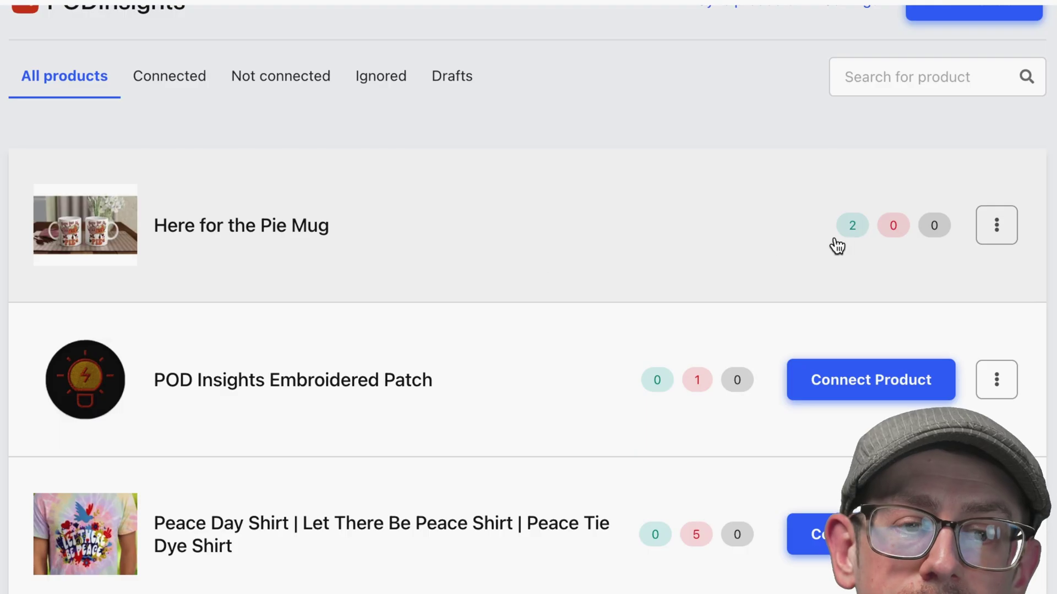
mouse_move(844, 308)
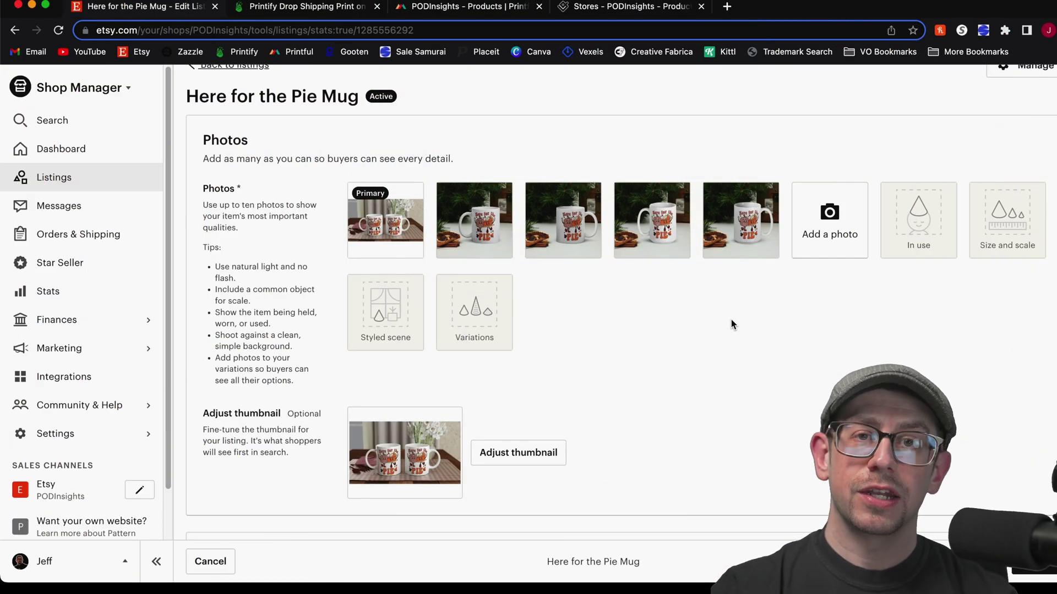
Preview the Etsy mug listing's primary photo, then deselect Printify and select Gelato as its production partner
left_click(394, 221)
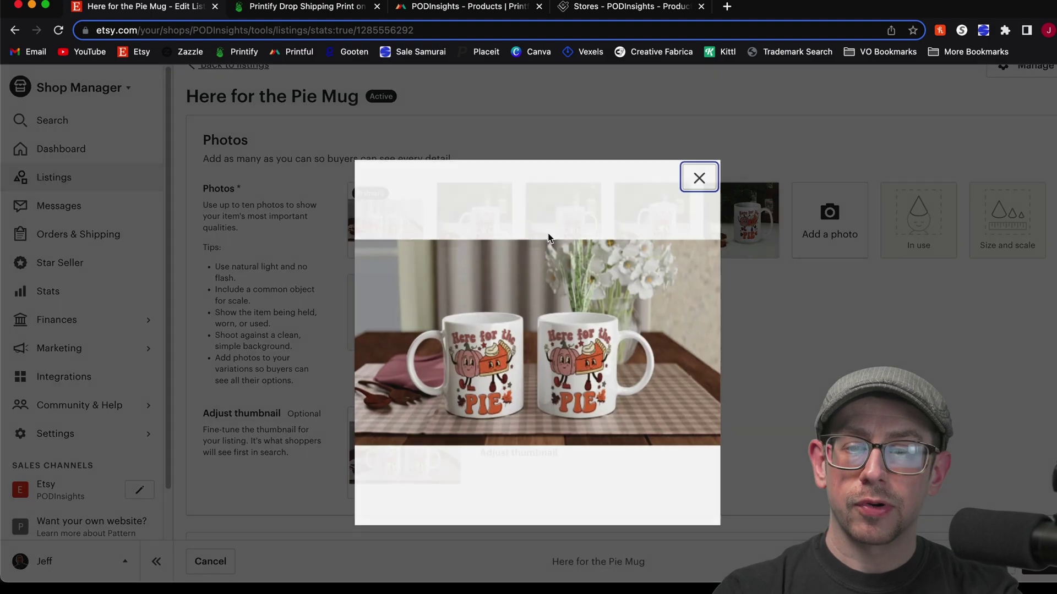
left_click(695, 180)
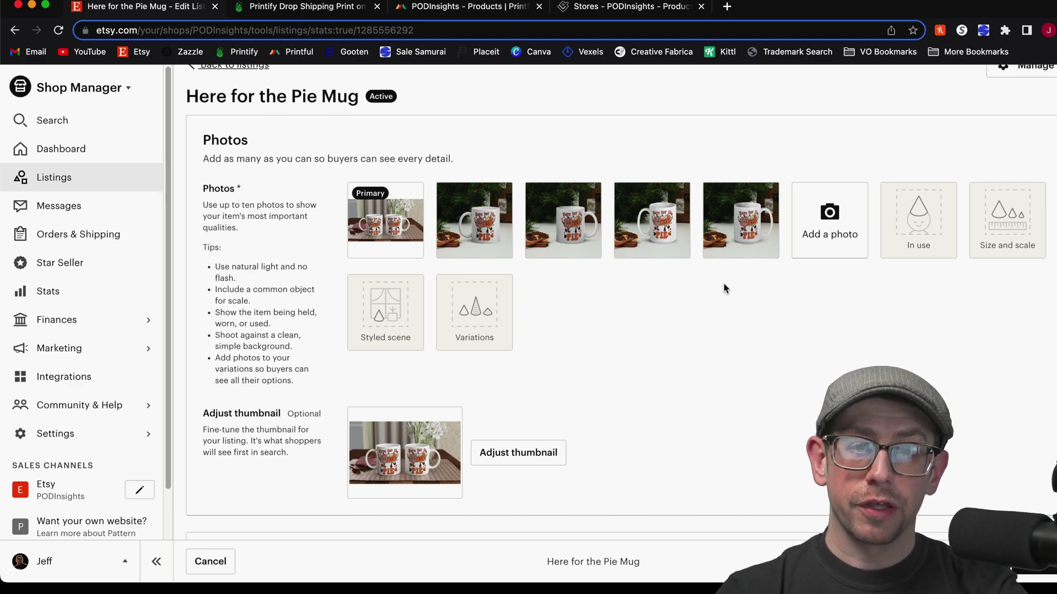
scroll(292, 265, "down", 15)
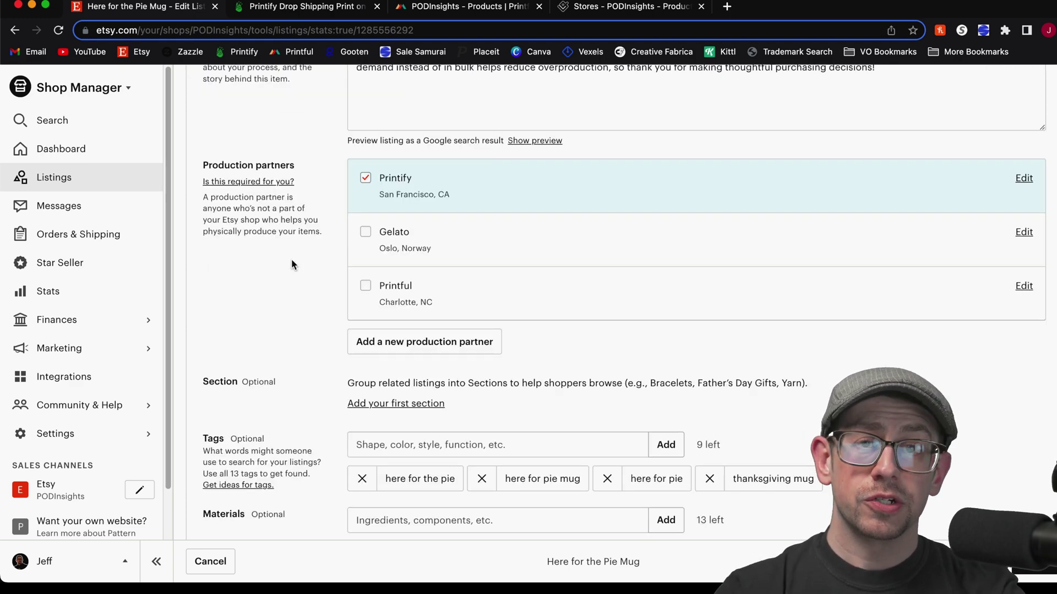
left_click(366, 182)
left_click(401, 265)
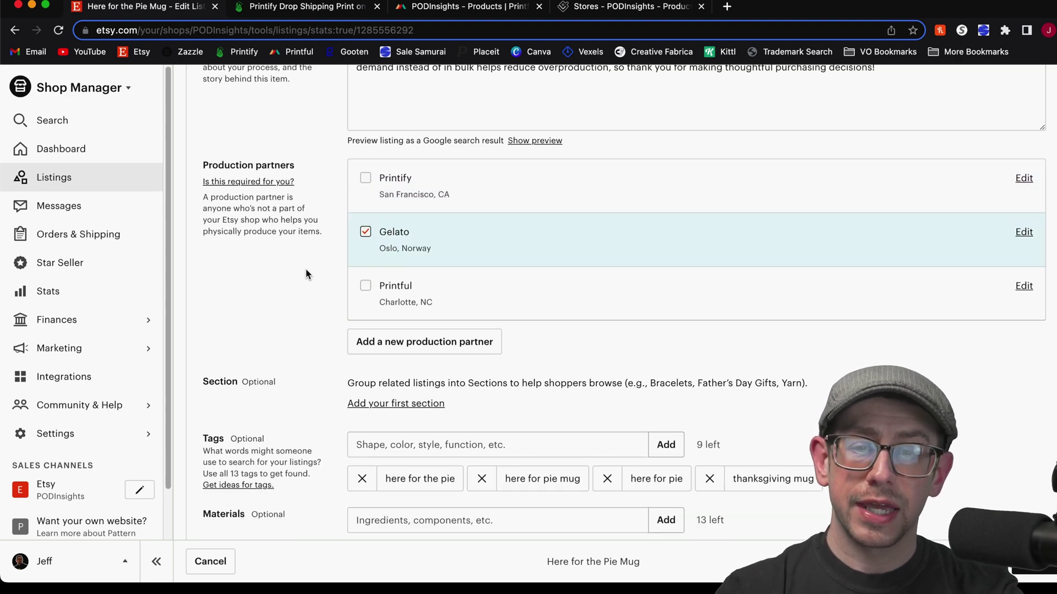
Check the mug listing's variation SKUs and prices and its selected shipping option
scroll(305, 271, "down", 10)
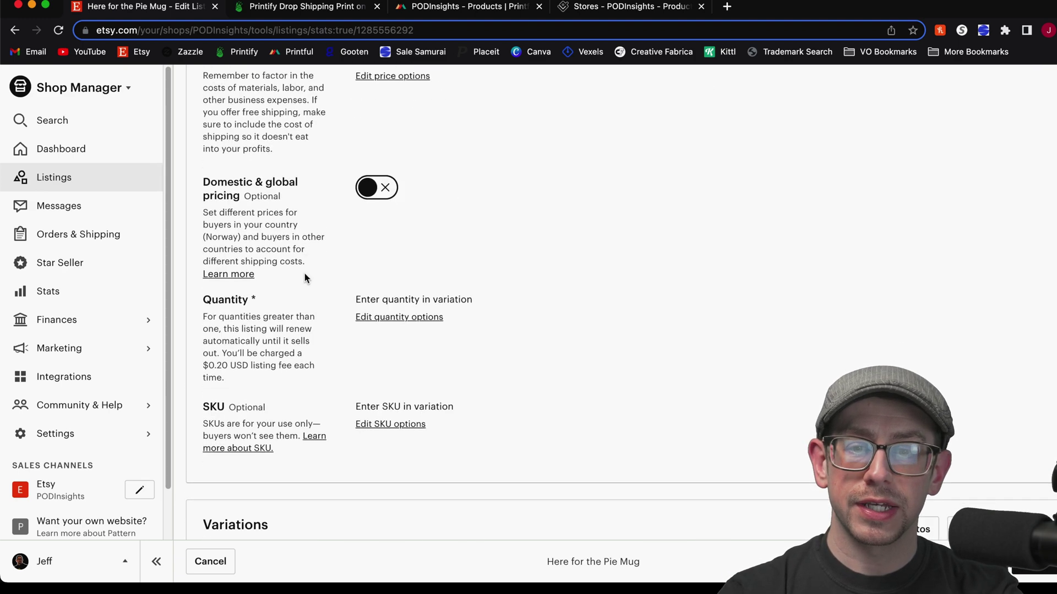
scroll(305, 273, "down", 8)
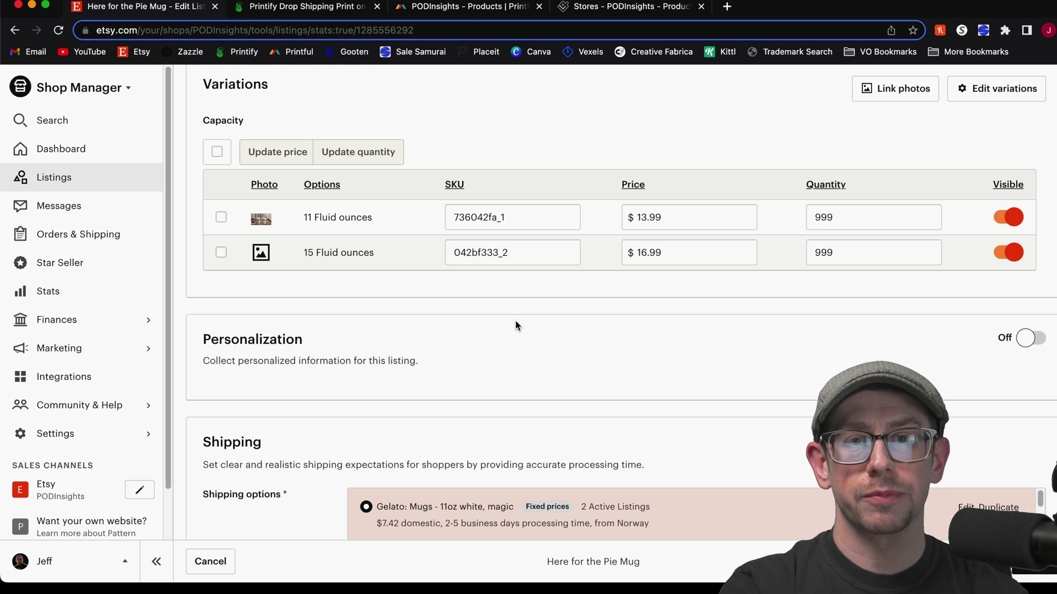
scroll(515, 320, "down", 6)
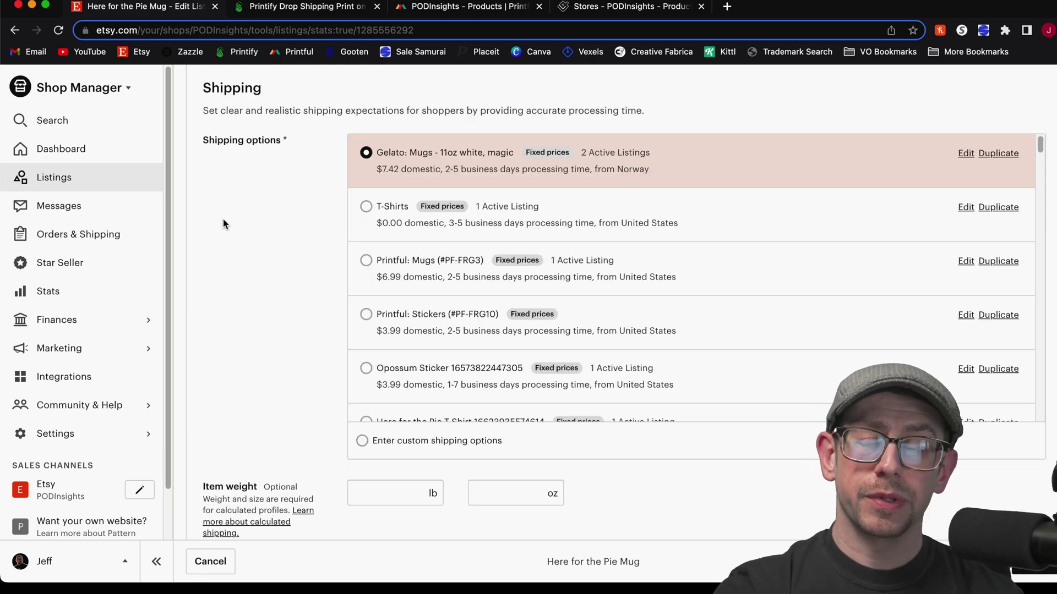